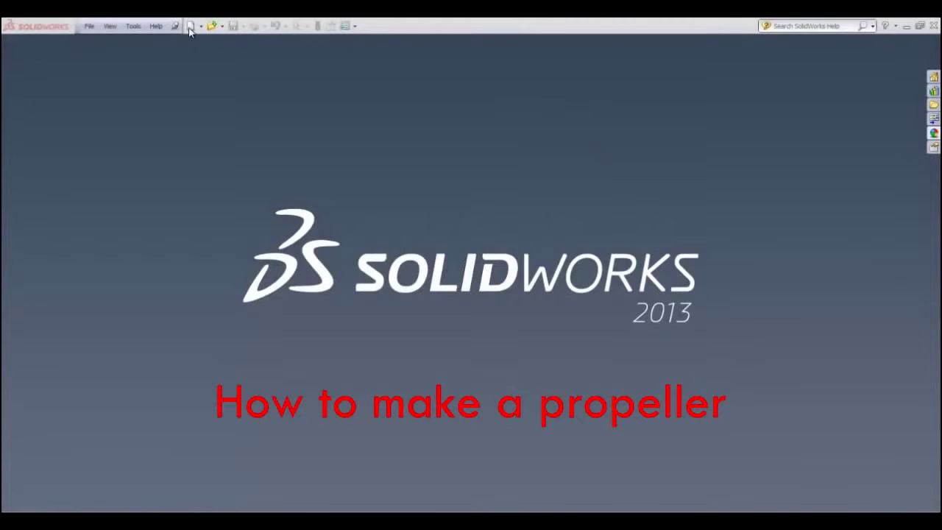
# Create a new part and start a sketch on the Front Plane.
pyautogui.click(190, 28)
pyautogui.click(415, 398)
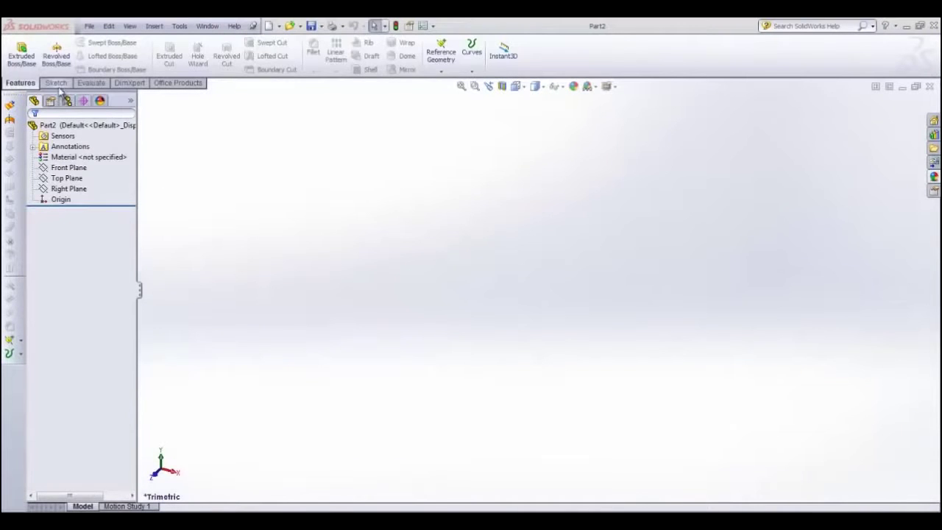
pyautogui.click(56, 83)
pyautogui.click(16, 50)
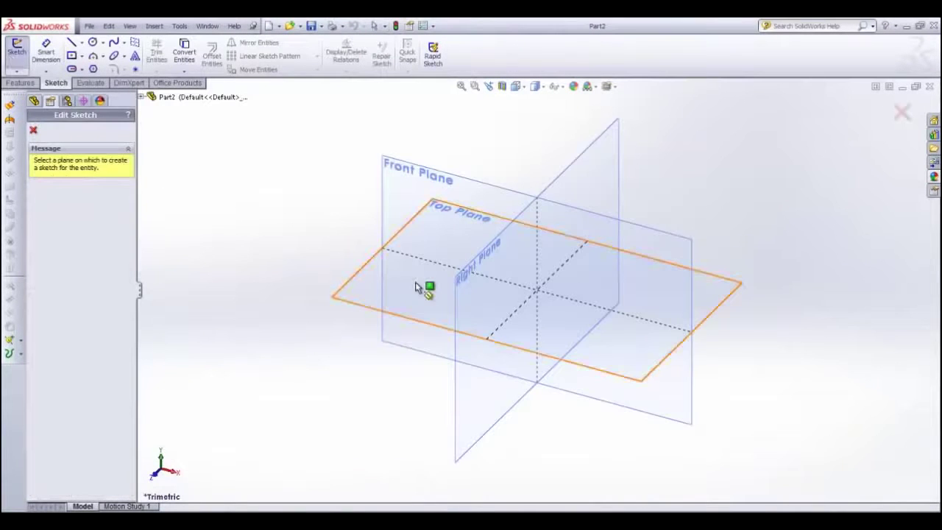
pyautogui.click(390, 201)
# Draw a long, thin ellipse centred on the origin and exit the sketch.
pyautogui.click(114, 56)
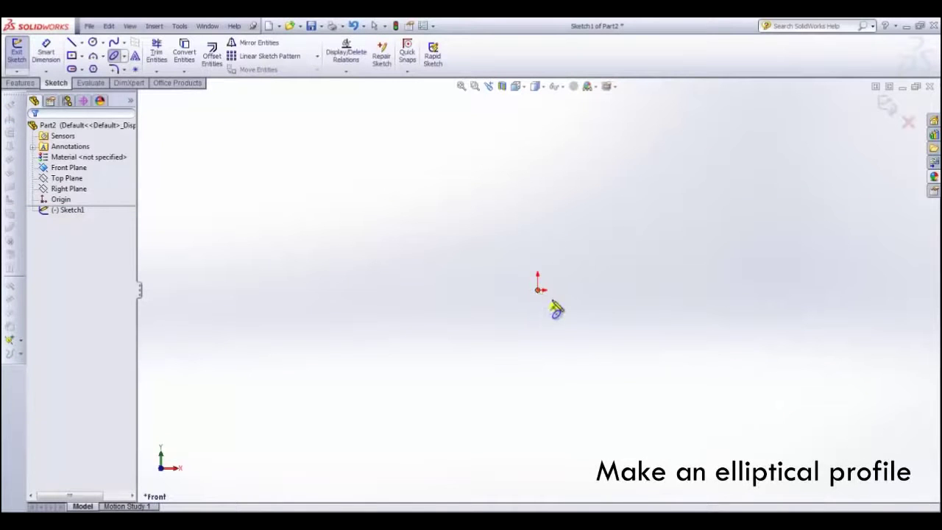
pyautogui.click(538, 289)
pyautogui.click(625, 297)
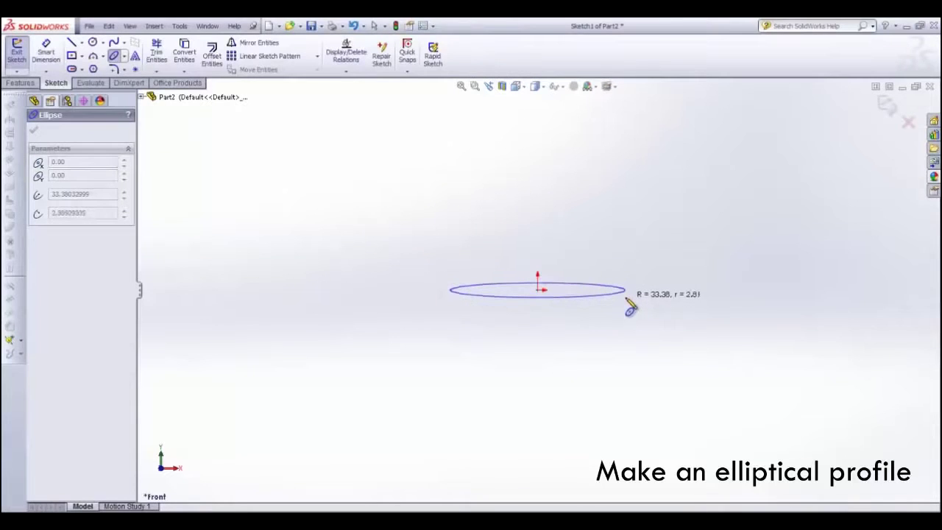
pyautogui.click(630, 309)
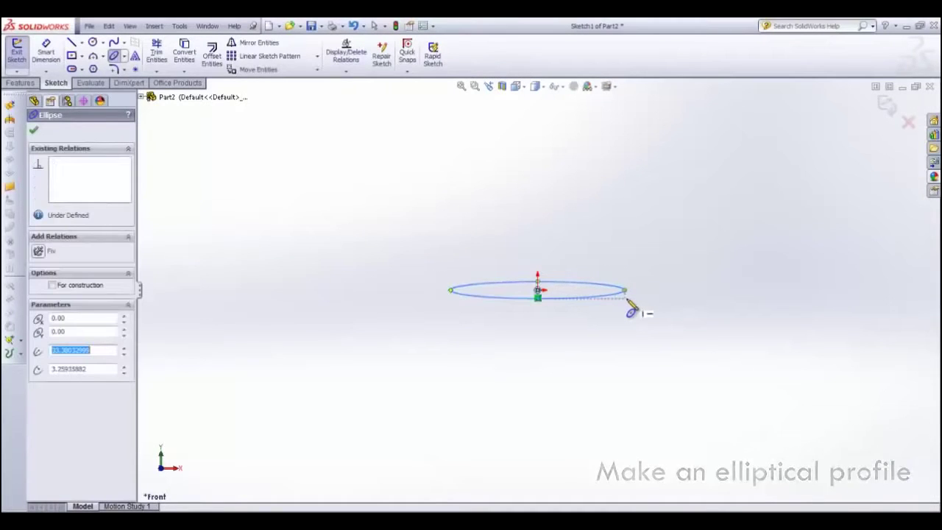
pyautogui.press('Escape')
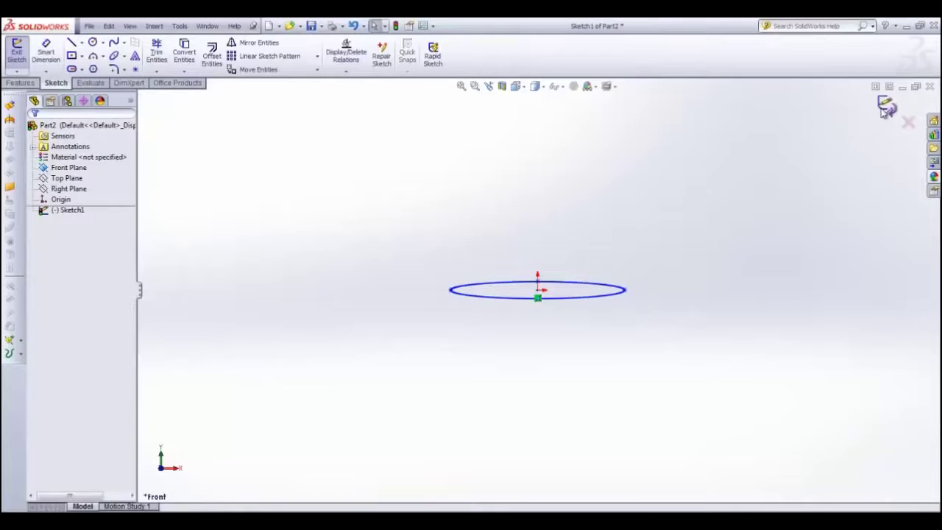
pyautogui.click(886, 108)
pyautogui.moveTo(513, 276); pyautogui.dragTo(542, 298, button='middle')
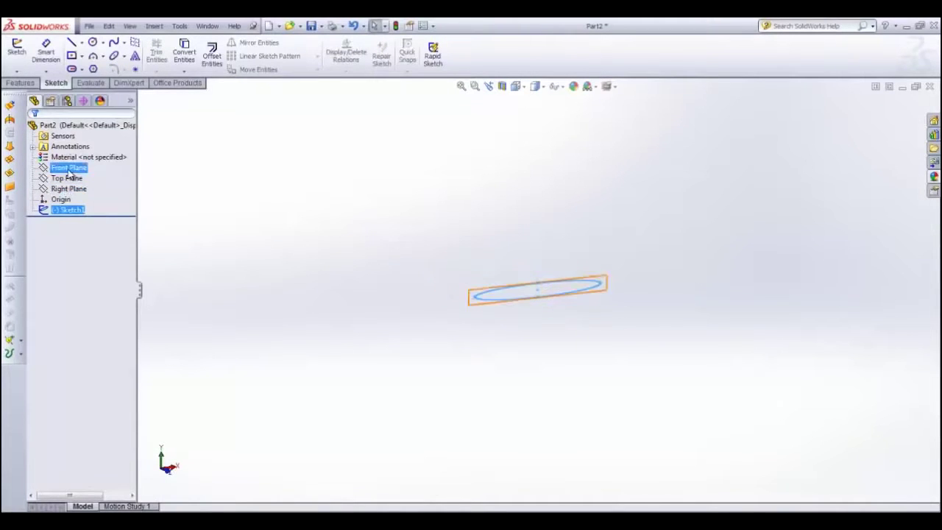
# Start a new reference plane based on the Front Plane.
pyautogui.click(33, 84)
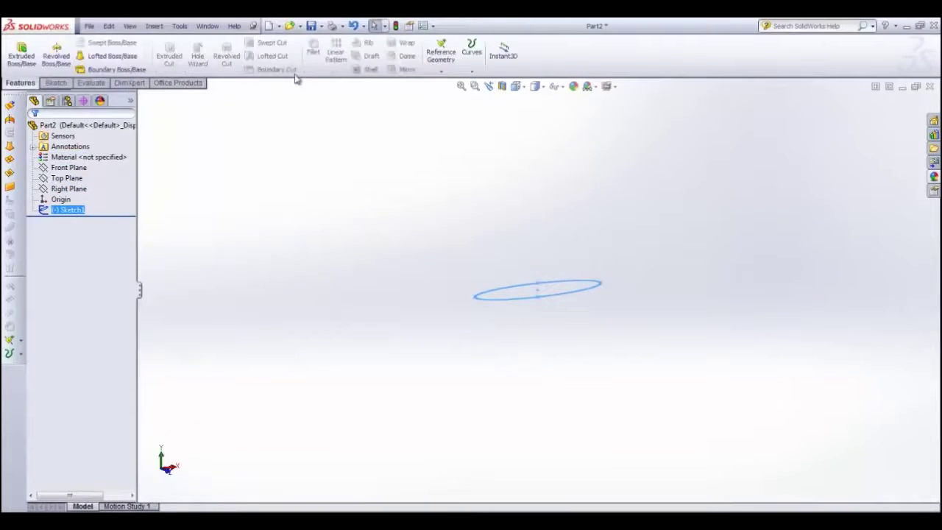
pyautogui.click(441, 55)
pyautogui.click(452, 82)
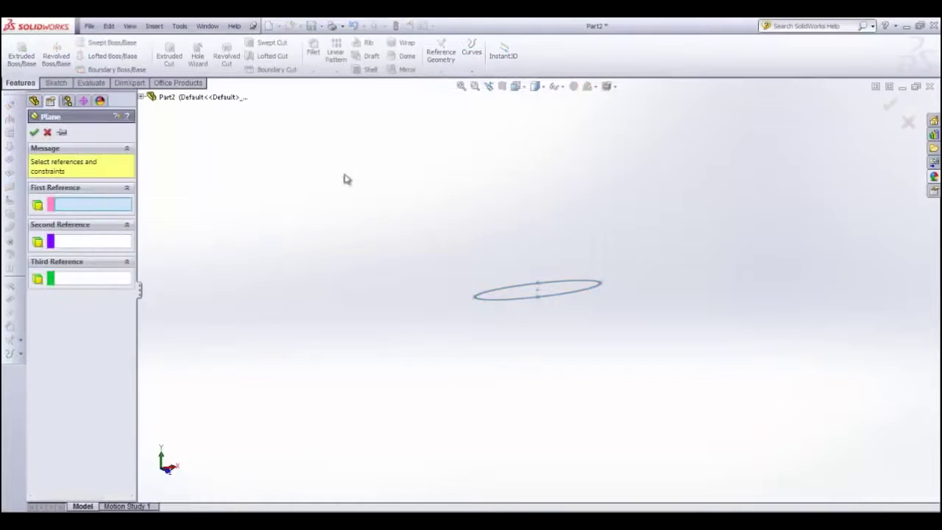
pyautogui.click(143, 97)
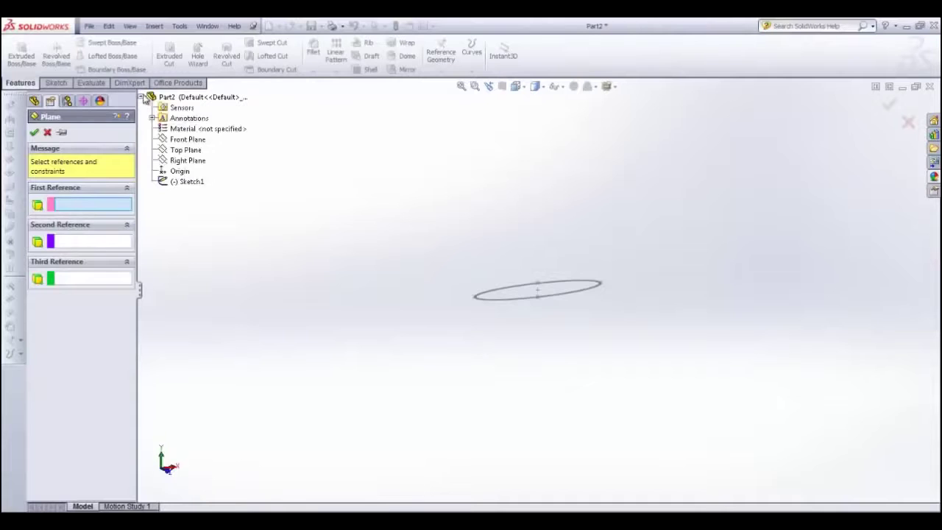
pyautogui.click(184, 140)
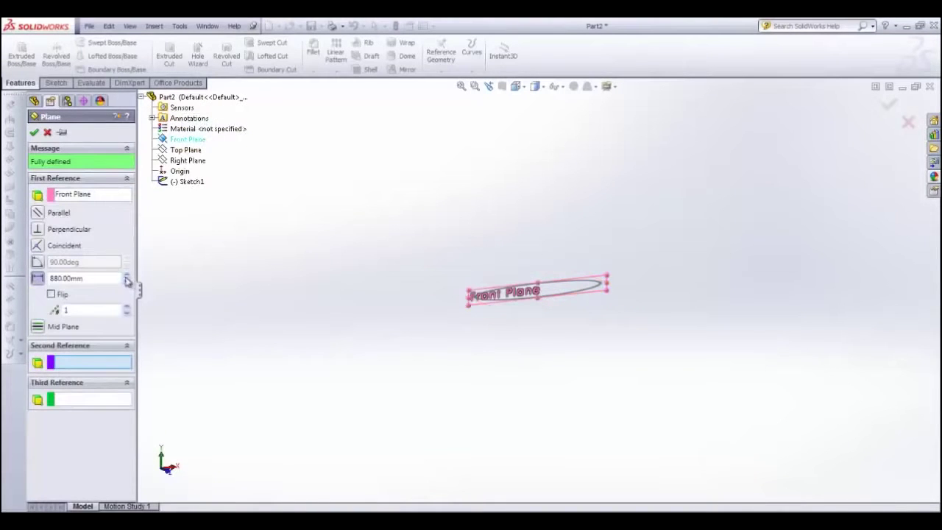
pyautogui.click(518, 86)
# Set the plane offset to 450 mm and accept Plane1.
pyautogui.click(126, 283)
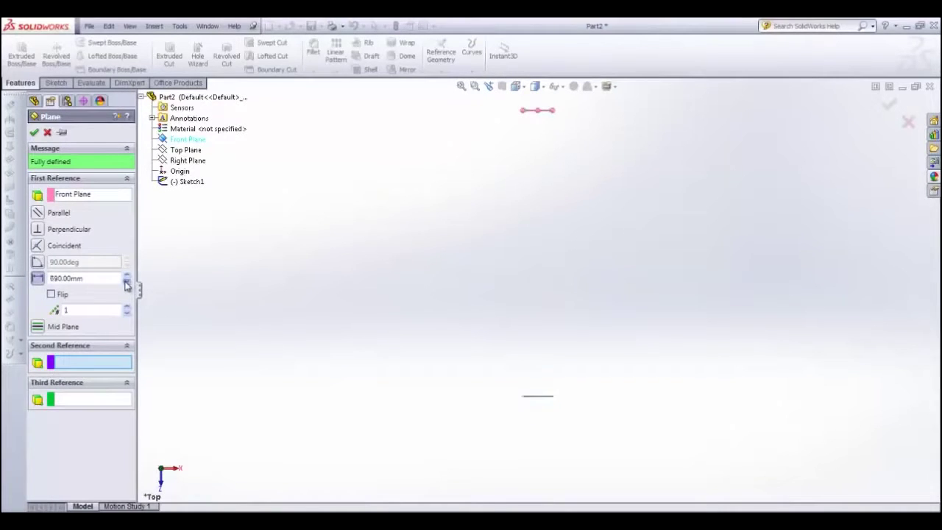
pyautogui.click(126, 284)
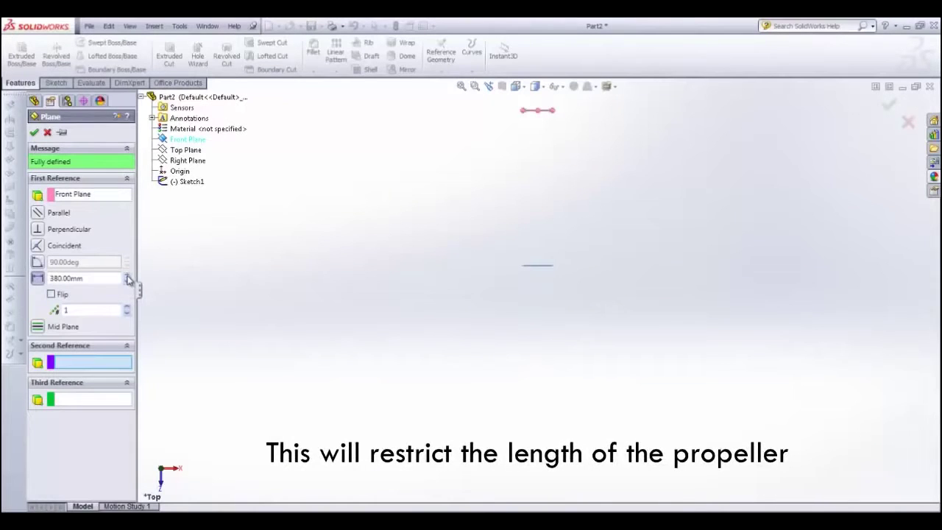
pyautogui.click(126, 276)
pyautogui.click(126, 277)
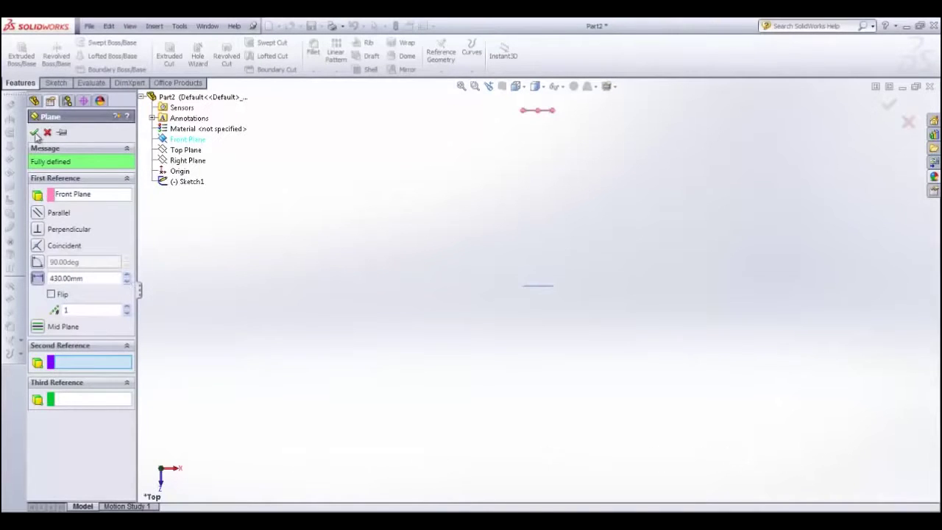
pyautogui.click(126, 277)
pyautogui.click(127, 277)
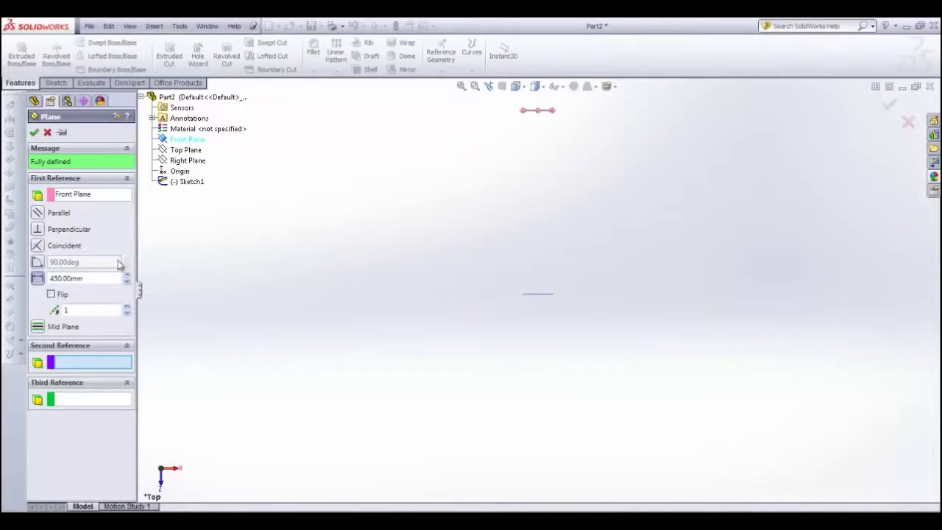
pyautogui.click(34, 133)
pyautogui.moveTo(534, 196); pyautogui.dragTo(542, 154, button='middle')
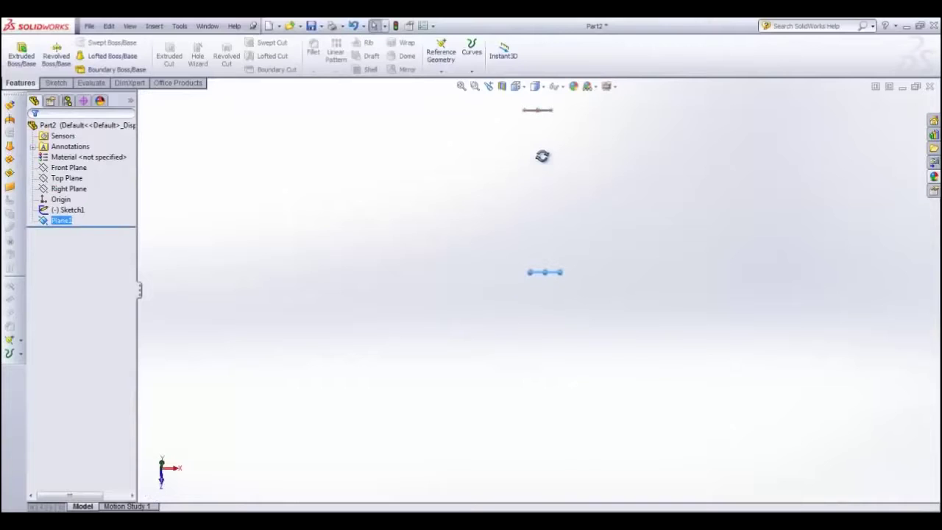
# Sketch on Plane1 in Normal To view, place one point at the origin, and exit.
pyautogui.click(56, 82)
pyautogui.click(16, 50)
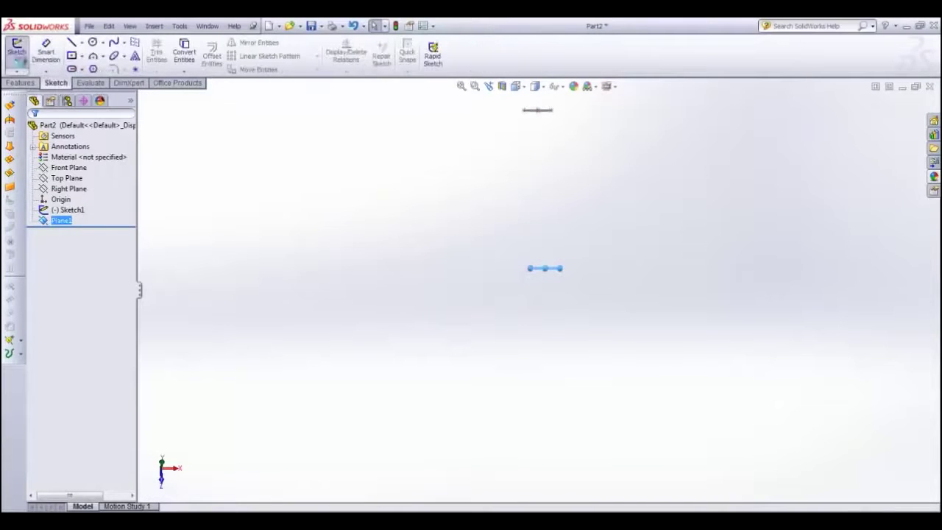
pyautogui.press('space')
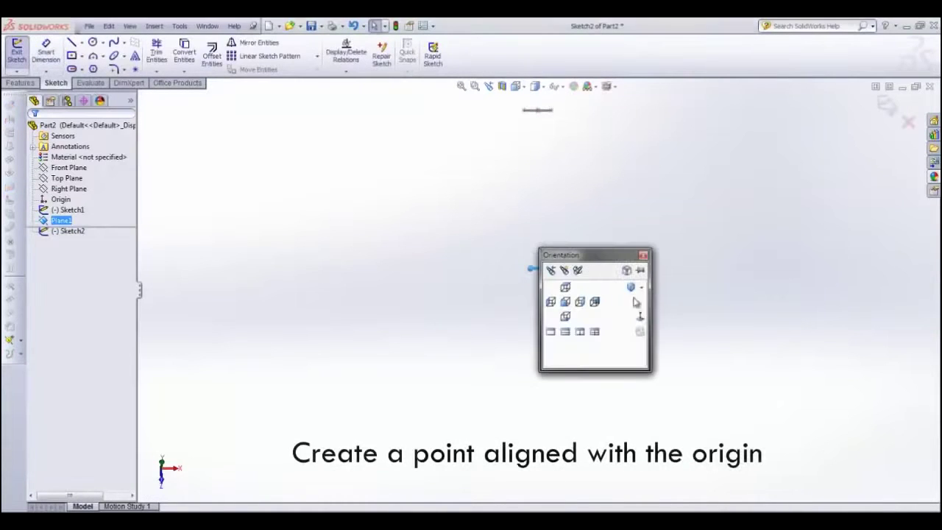
pyautogui.click(641, 317)
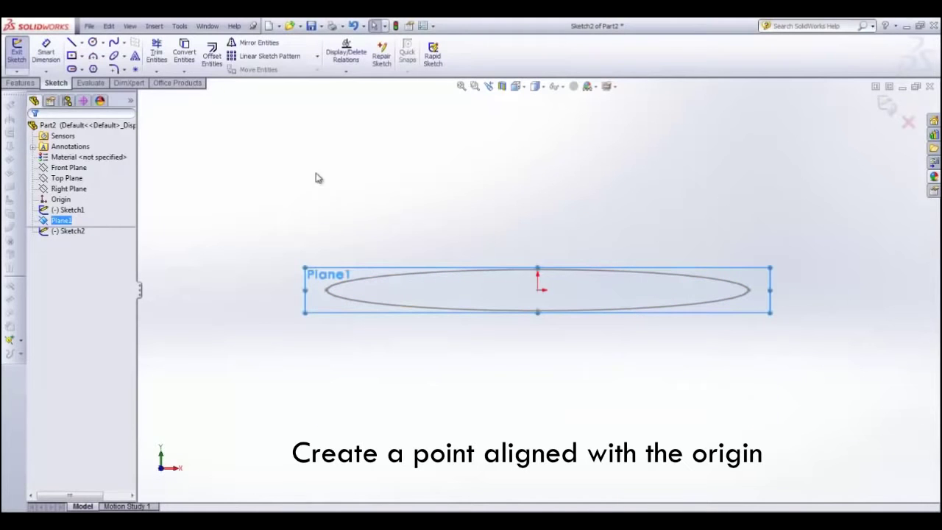
pyautogui.click(135, 69)
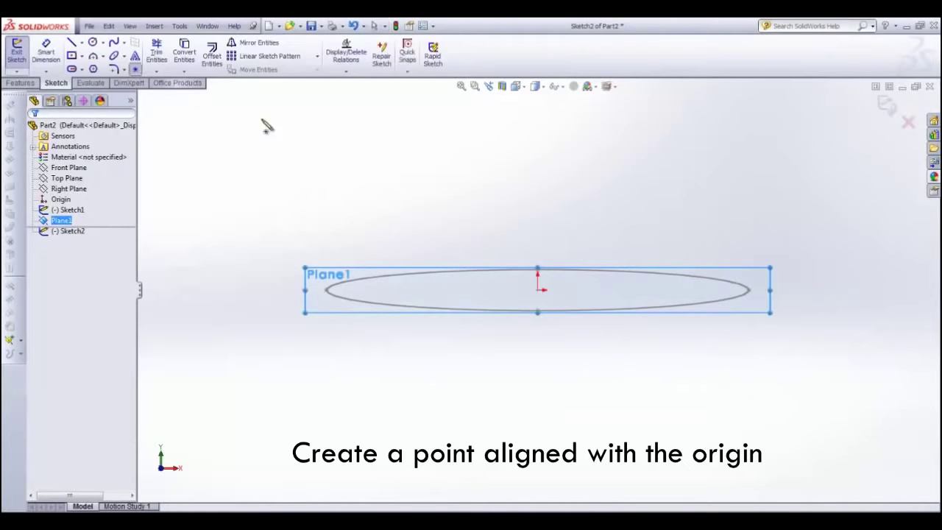
pyautogui.click(539, 291)
pyautogui.scroll(3, 539, 292)
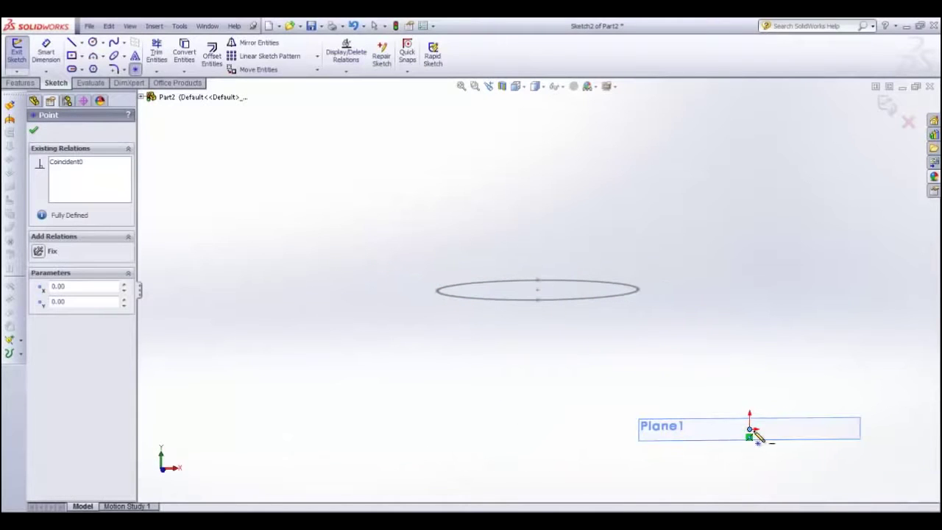
pyautogui.click(887, 106)
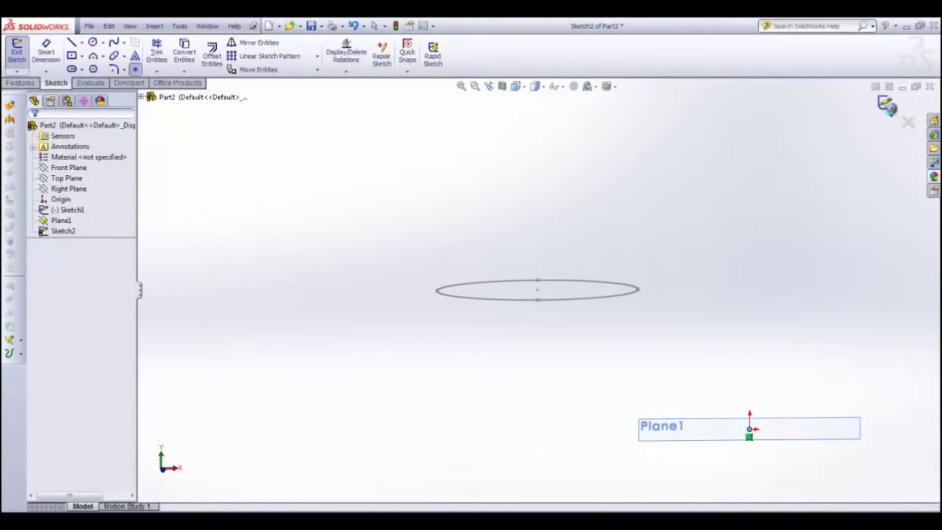
# Start a sketch on the Top Plane, viewed from the top.
pyautogui.click(67, 179)
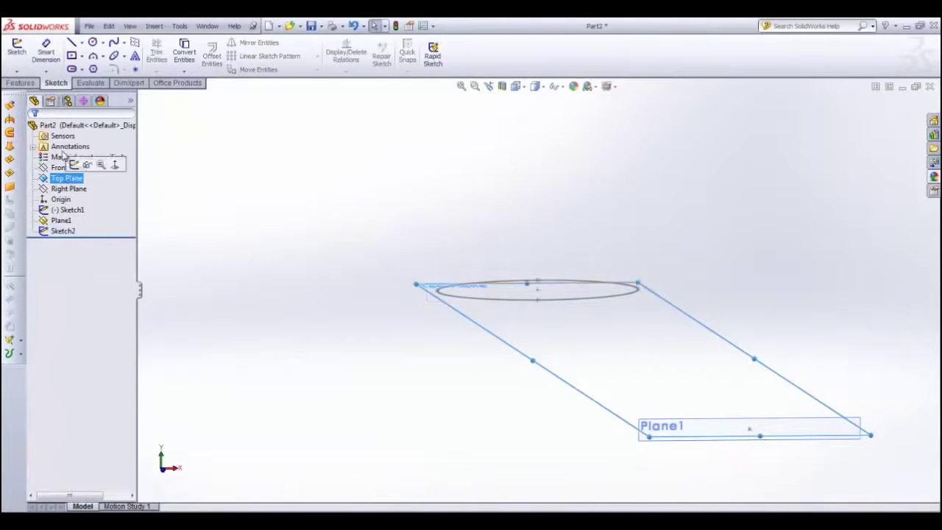
pyautogui.click(16, 50)
pyautogui.click(513, 86)
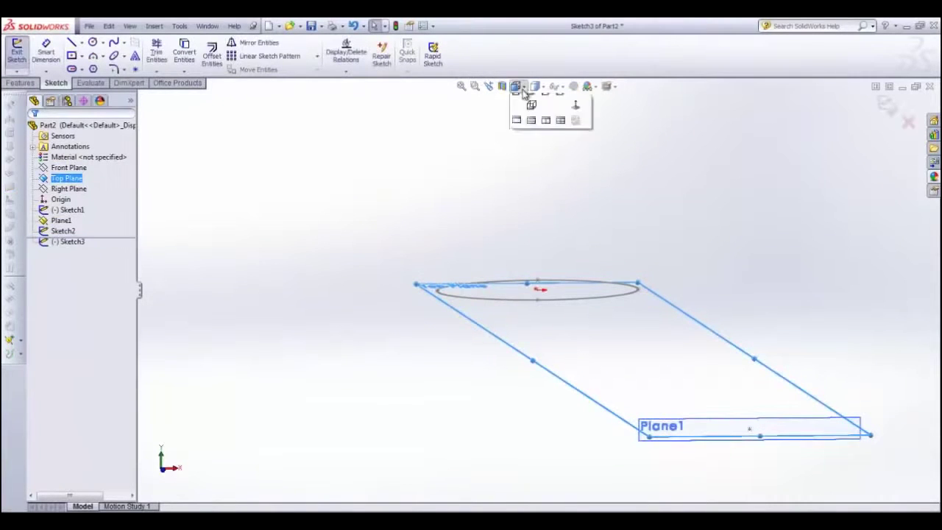
pyautogui.click(528, 102)
# Draw a spline from the top midpoint to the bottom midpoint and curve its lower end.
pyautogui.click(114, 42)
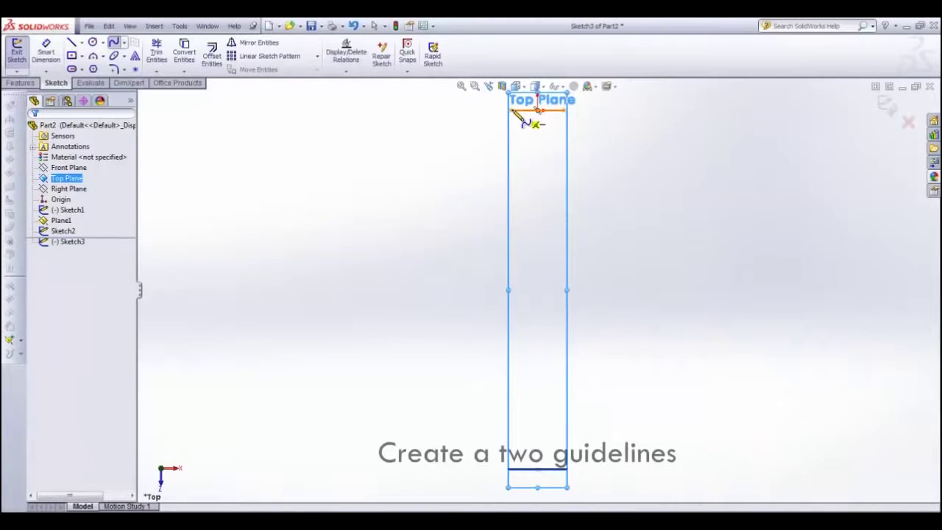
pyautogui.click(538, 110)
pyautogui.doubleClick(538, 469)
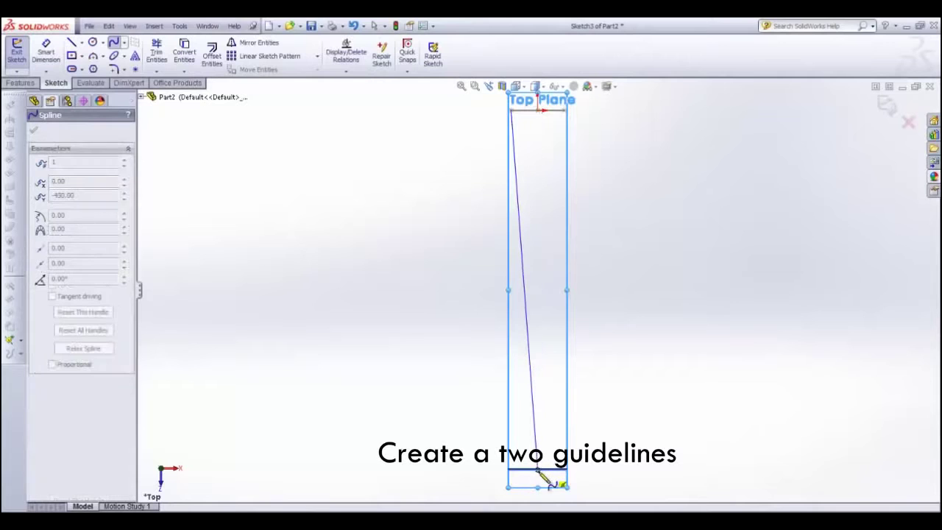
pyautogui.press('Escape')
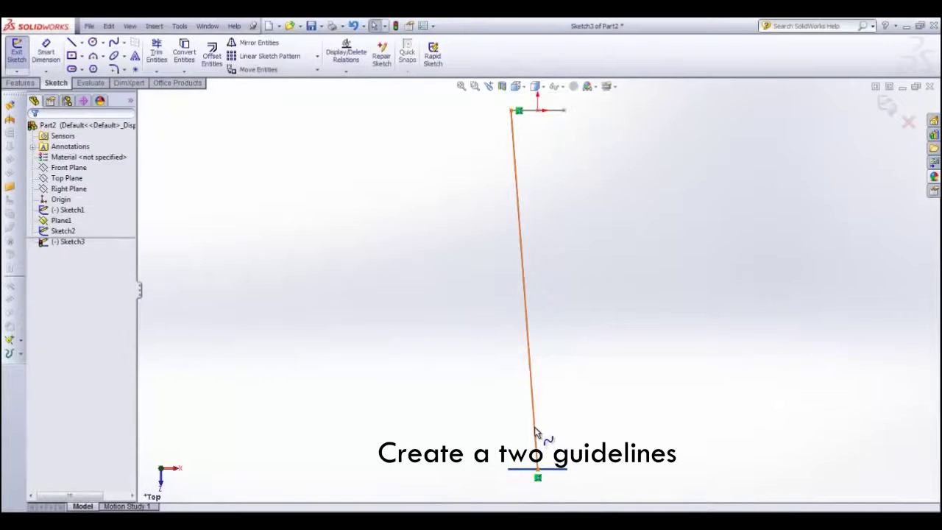
pyautogui.click(530, 418)
pyautogui.moveTo(531, 370); pyautogui.dragTo(507, 330)
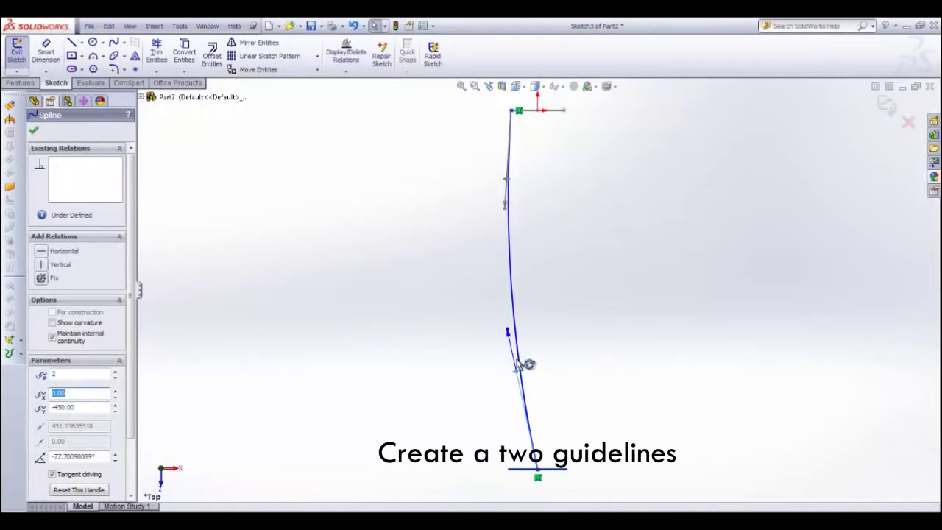
pyautogui.moveTo(518, 434)
pyautogui.mouseDown()
pyautogui.moveTo(515, 473)
pyautogui.moveTo(535, 475)
pyautogui.mouseUp()
pyautogui.scroll(-5, 535, 473)
pyautogui.moveTo(416, 386)
pyautogui.mouseDown()
pyautogui.moveTo(450, 395)
pyautogui.moveTo(437, 395)
pyautogui.mouseUp()
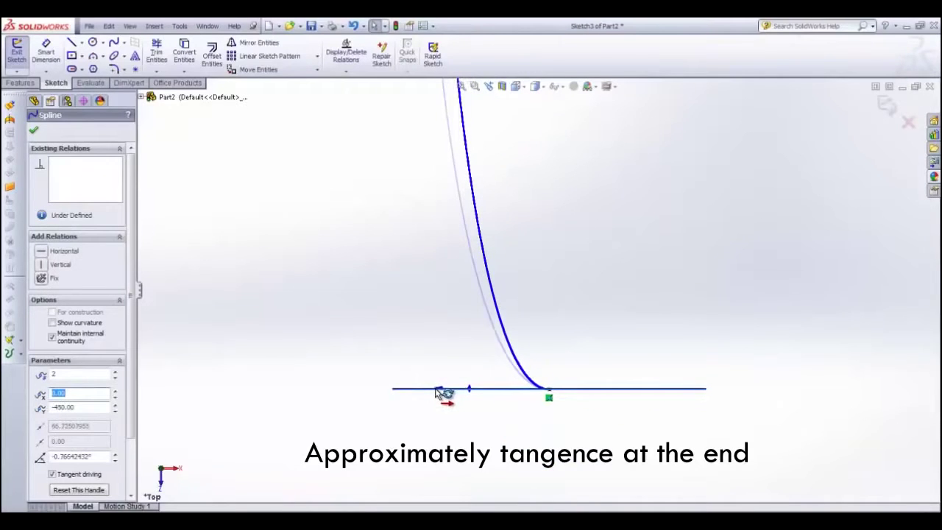
pyautogui.scroll(2, 515, 284)
pyautogui.scroll(2, 552, 236)
pyautogui.scroll(2, 555, 213)
pyautogui.scroll(2, 553, 201)
pyautogui.scroll(-2, 554, 195)
pyautogui.scroll(-2, 548, 188)
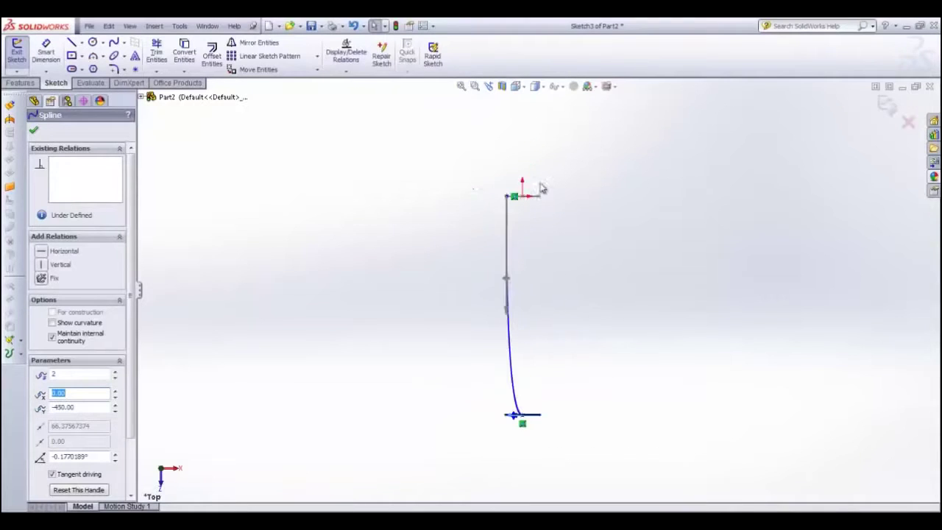
# Draw a second spline from the top endpoint through a midway point to the bottom point.
pyautogui.click(115, 42)
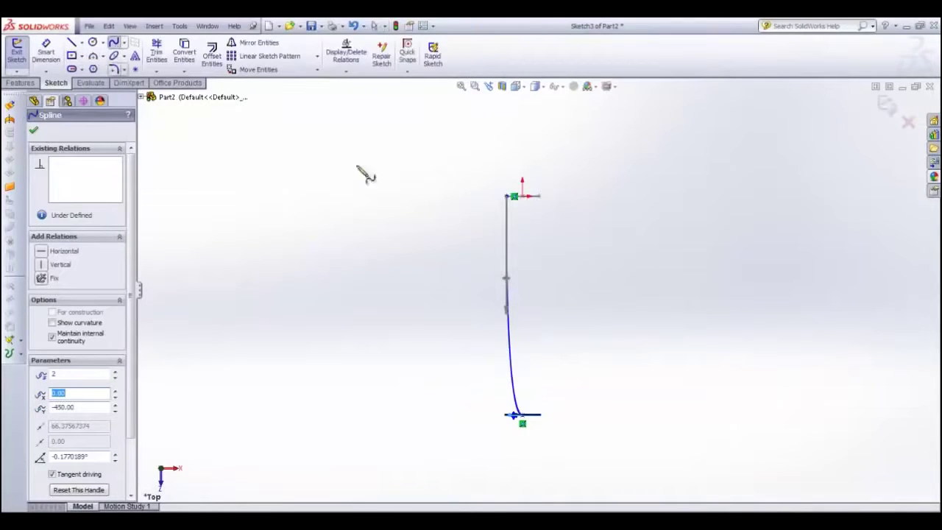
pyautogui.click(543, 200)
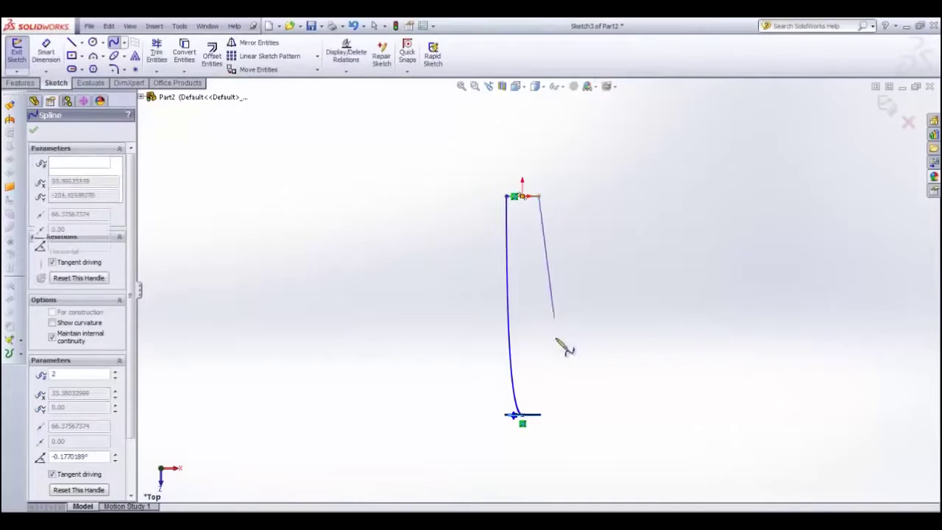
pyautogui.click(542, 414)
pyautogui.scroll(-2, 541, 395)
pyautogui.scroll(-1, 515, 335)
pyautogui.scroll(1, 543, 204)
pyautogui.scroll(1, 541, 211)
pyautogui.scroll(-1, 551, 217)
pyautogui.scroll(-1, 560, 276)
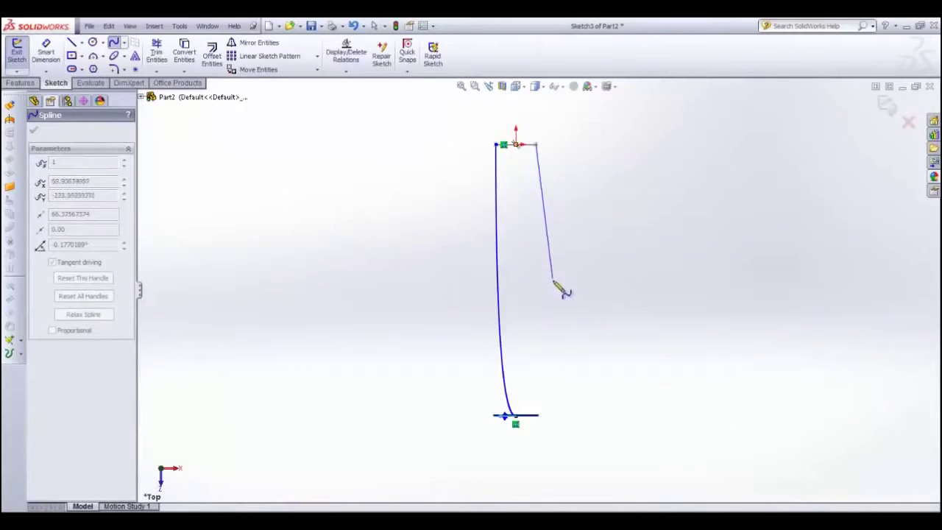
pyautogui.click(558, 252)
pyautogui.scroll(-2, 524, 405)
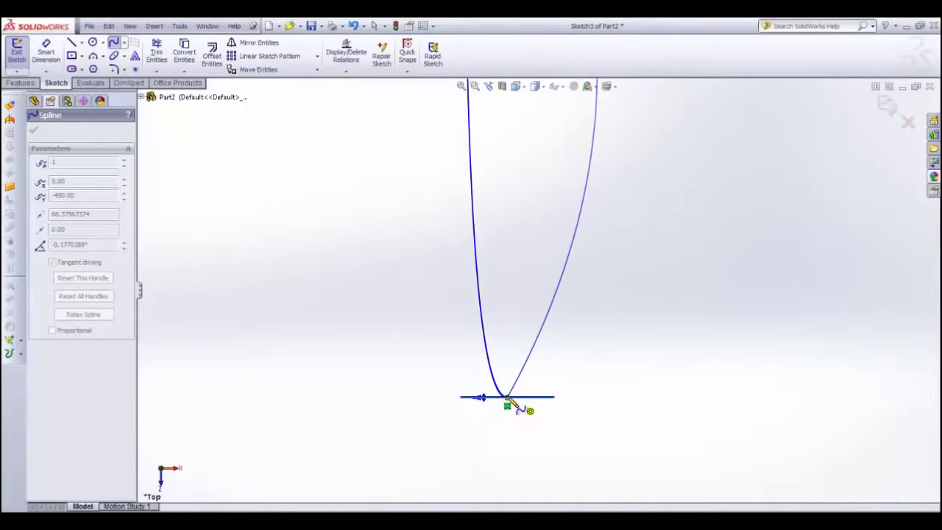
pyautogui.doubleClick(507, 399)
# Make the right curve meet the base tangentially and bulge it outward.
pyautogui.click(545, 352)
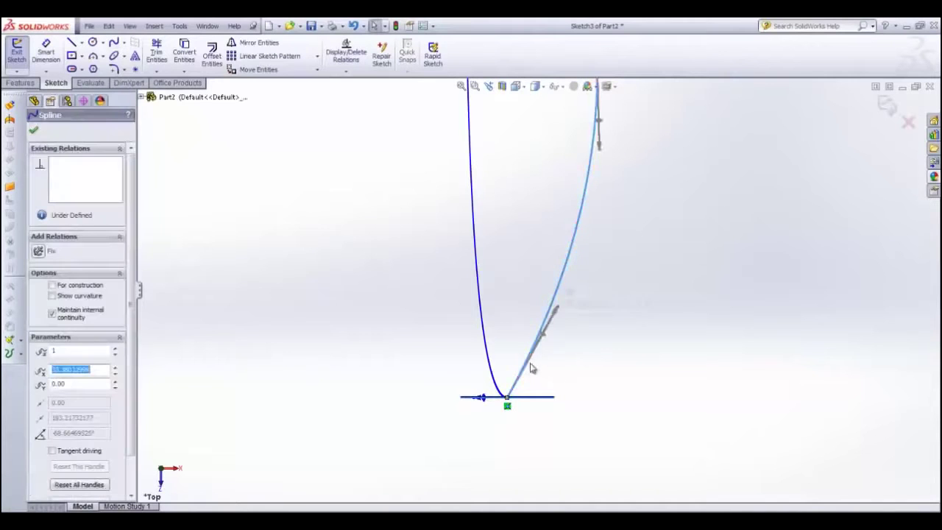
pyautogui.scroll(-2, 535, 357)
pyautogui.moveTo(587, 234)
pyautogui.mouseDown()
pyautogui.moveTo(574, 431)
pyautogui.moveTo(564, 429)
pyautogui.mouseUp()
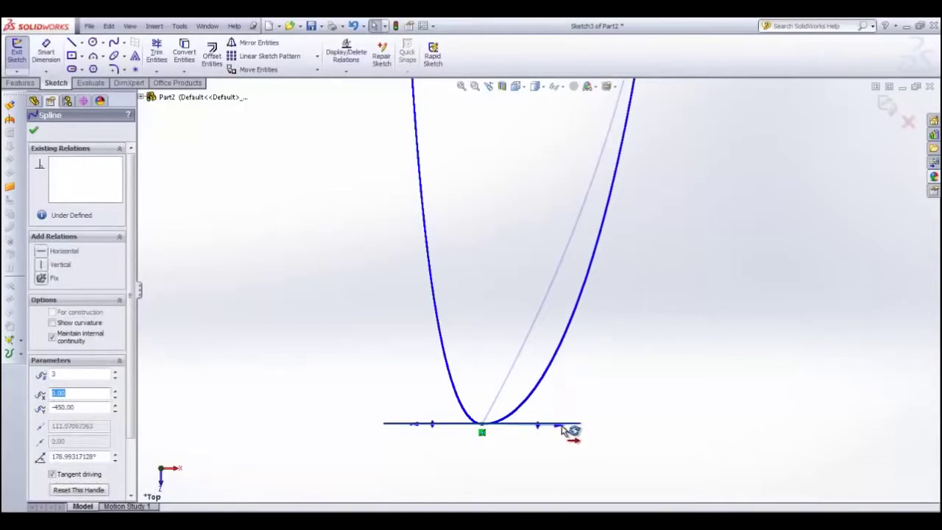
pyautogui.scroll(3, 562, 396)
pyautogui.scroll(2, 555, 280)
pyautogui.scroll(-2, 556, 228)
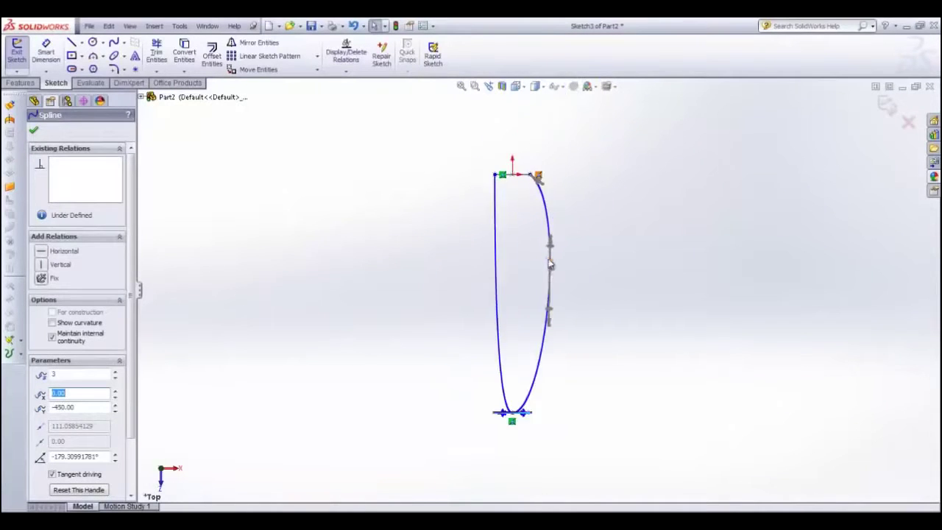
pyautogui.scroll(-1, 555, 242)
pyautogui.moveTo(549, 239); pyautogui.dragTo(545, 244)
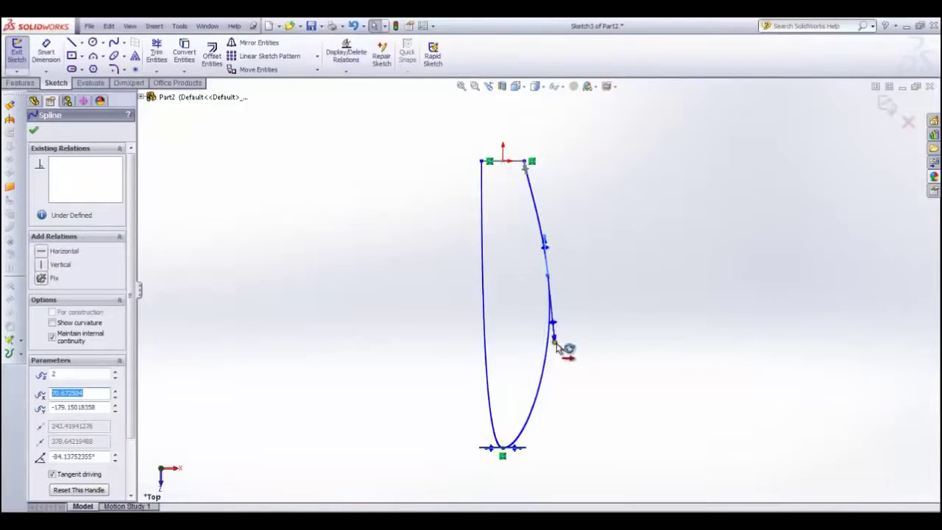
pyautogui.moveTo(560, 360); pyautogui.dragTo(546, 355)
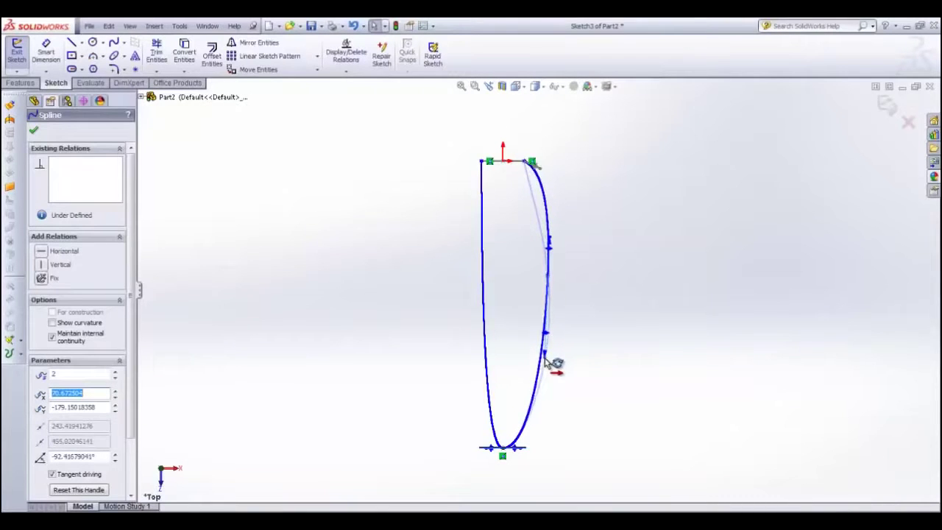
pyautogui.moveTo(548, 252); pyautogui.dragTo(550, 250)
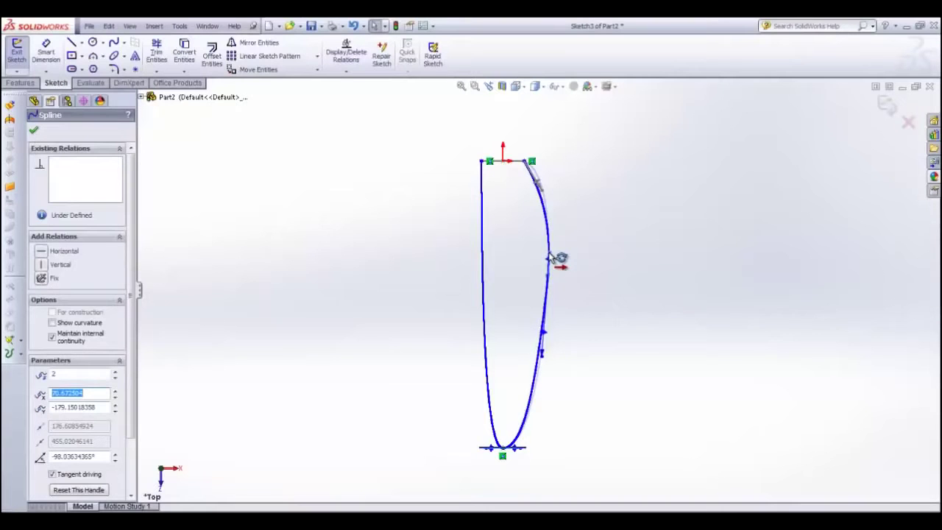
pyautogui.moveTo(550, 255)
pyautogui.mouseDown()
pyautogui.moveTo(546, 294)
pyautogui.moveTo(545, 268)
pyautogui.mouseUp()
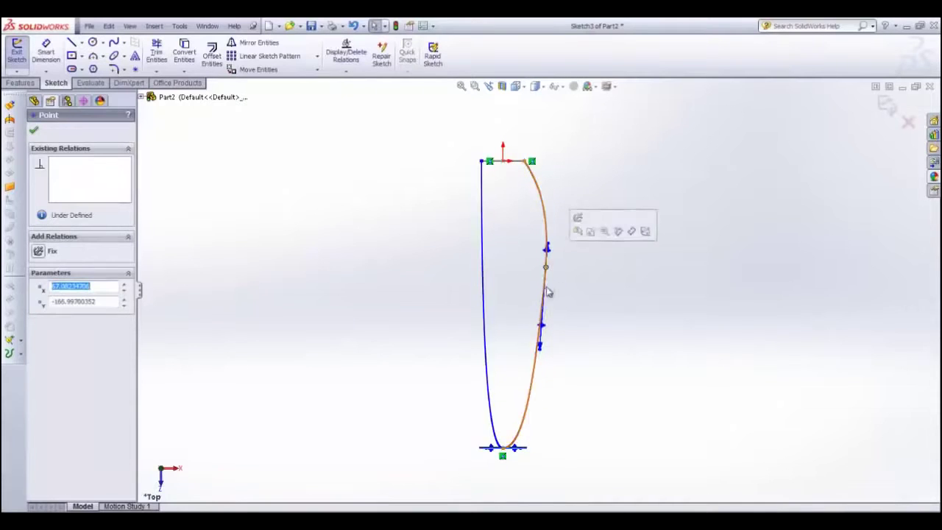
# Fine-tune the right curve's tangent handles and point position, then exit the sketch.
pyautogui.click(542, 353)
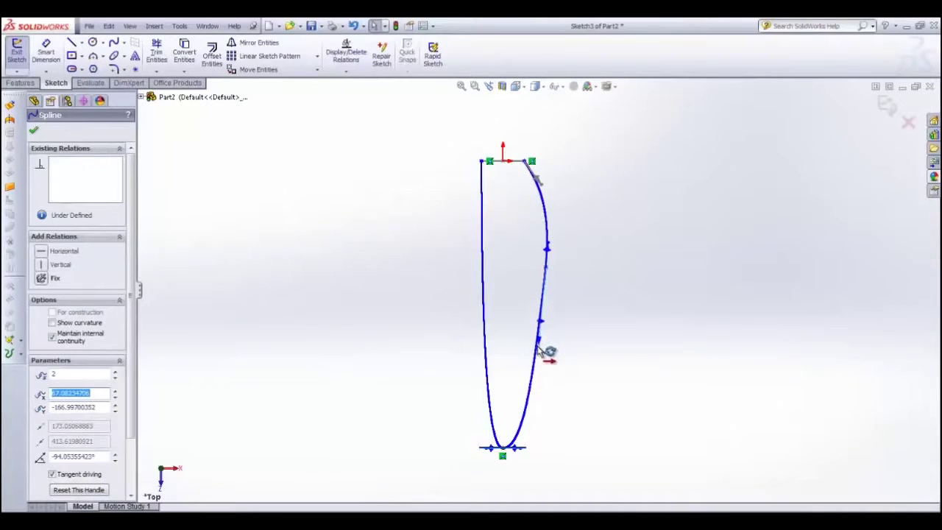
pyautogui.moveTo(537, 349); pyautogui.dragTo(539, 350)
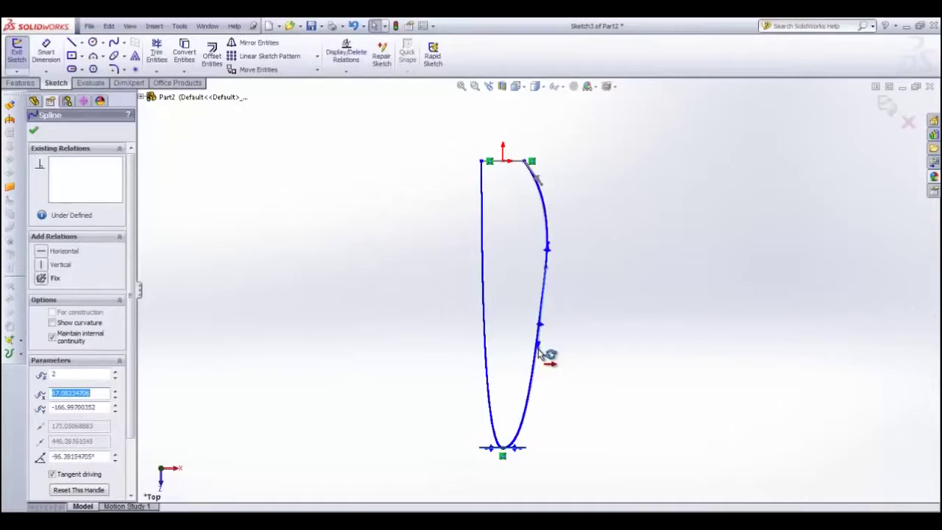
pyautogui.moveTo(546, 249); pyautogui.dragTo(549, 270)
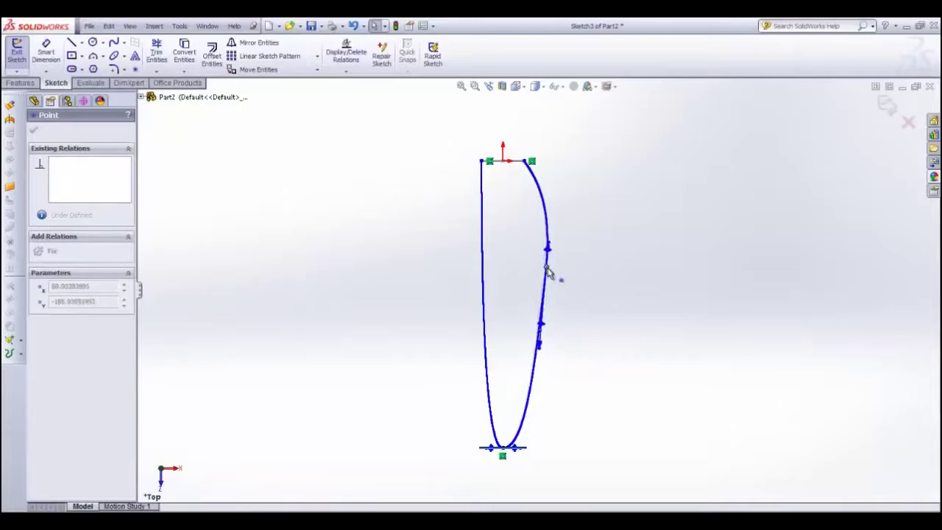
pyautogui.click(543, 345)
pyautogui.moveTo(542, 338); pyautogui.dragTo(540, 340)
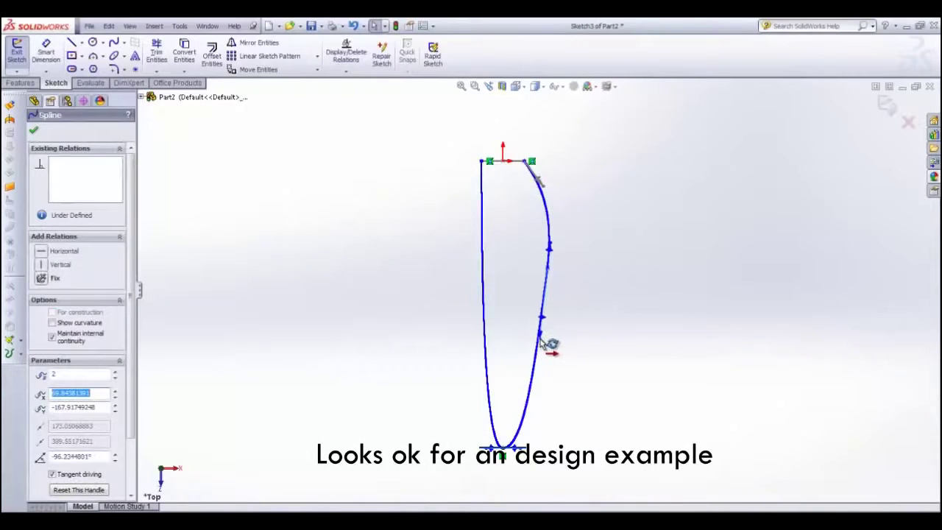
pyautogui.moveTo(525, 309); pyautogui.dragTo(539, 229, button='middle')
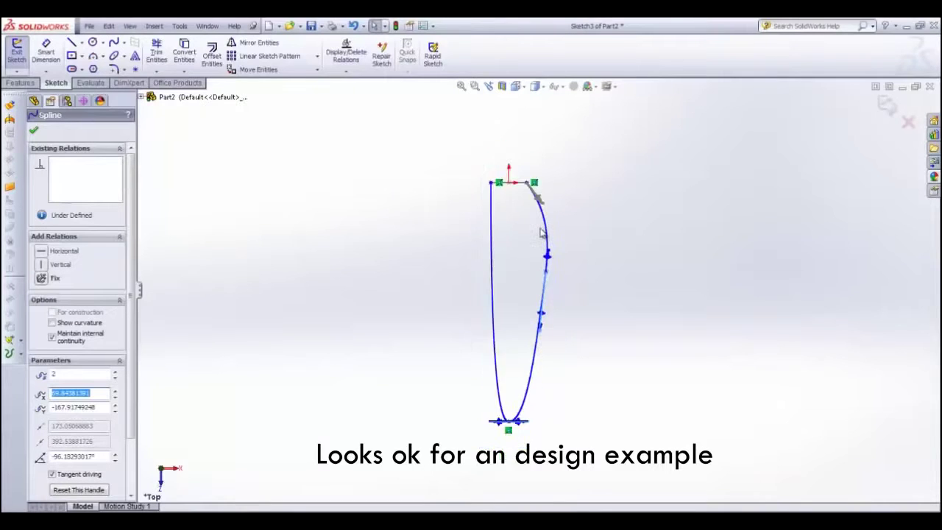
pyautogui.click(897, 109)
pyautogui.moveTo(522, 270); pyautogui.dragTo(529, 193, button='middle')
# Start a loft and clear Sketch3 and Sketch1 from its guide curves list.
pyautogui.click(34, 84)
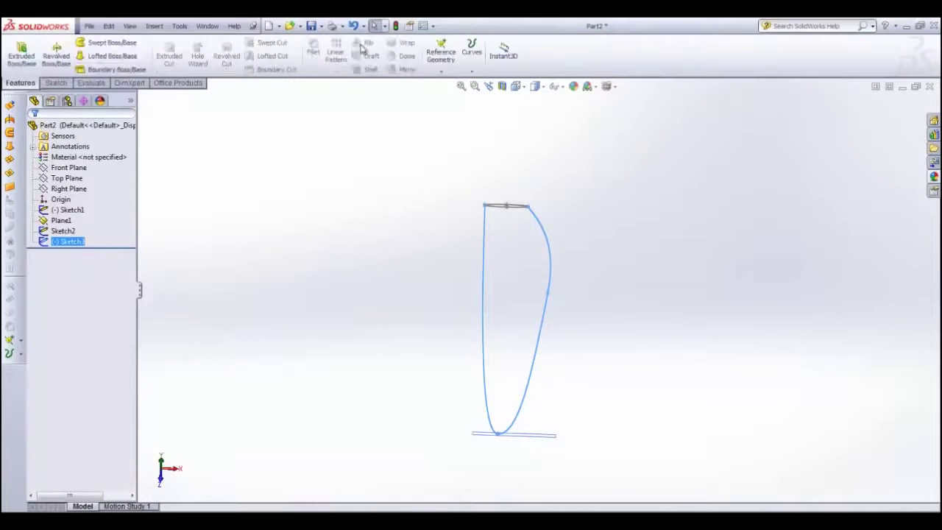
pyautogui.click(103, 57)
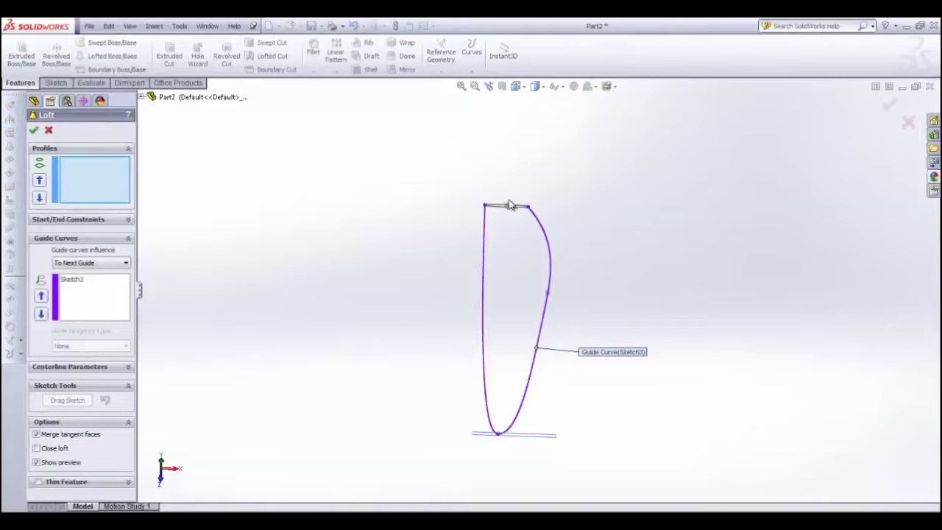
pyautogui.click(72, 283)
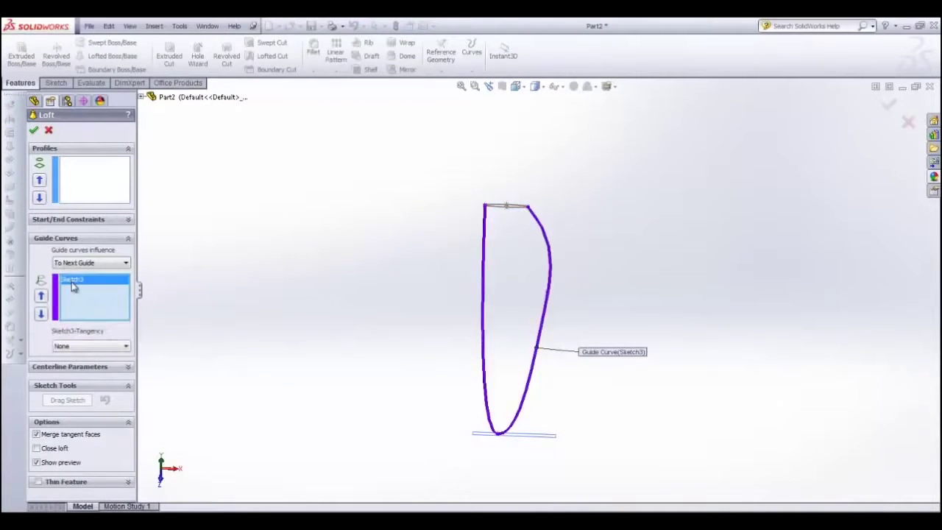
pyautogui.press('Delete')
pyautogui.scroll(-2, 675, 238)
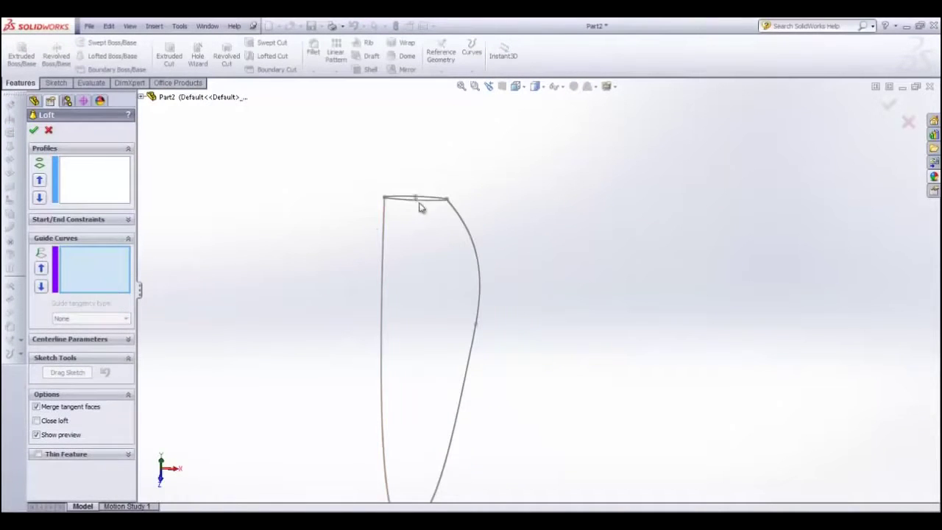
pyautogui.click(430, 203)
pyautogui.scroll(2, 429, 267)
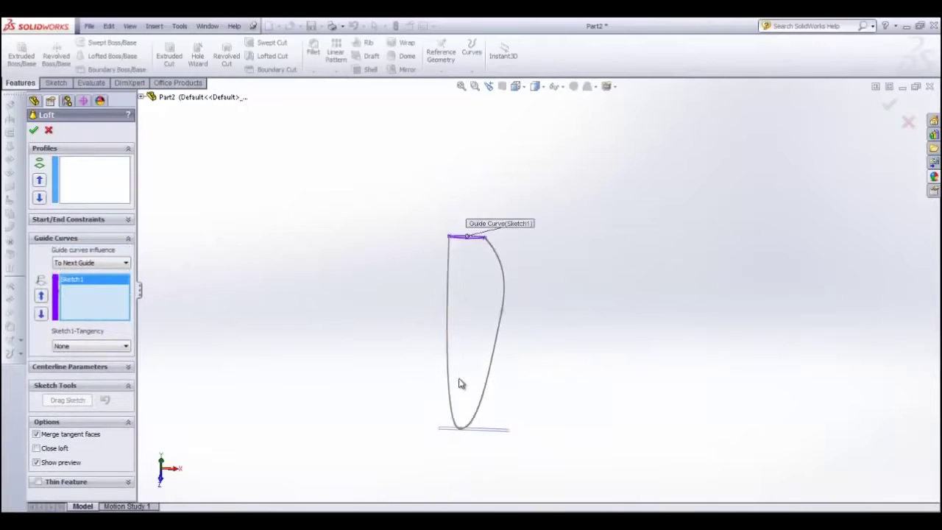
pyautogui.scroll(-3, 482, 447)
pyautogui.scroll(-1, 495, 461)
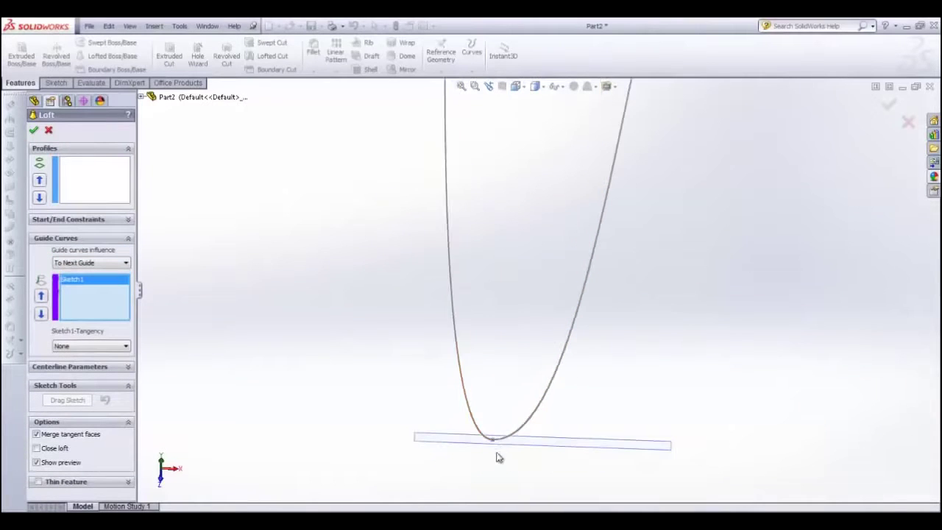
pyautogui.scroll(2, 494, 444)
pyautogui.scroll(1, 492, 381)
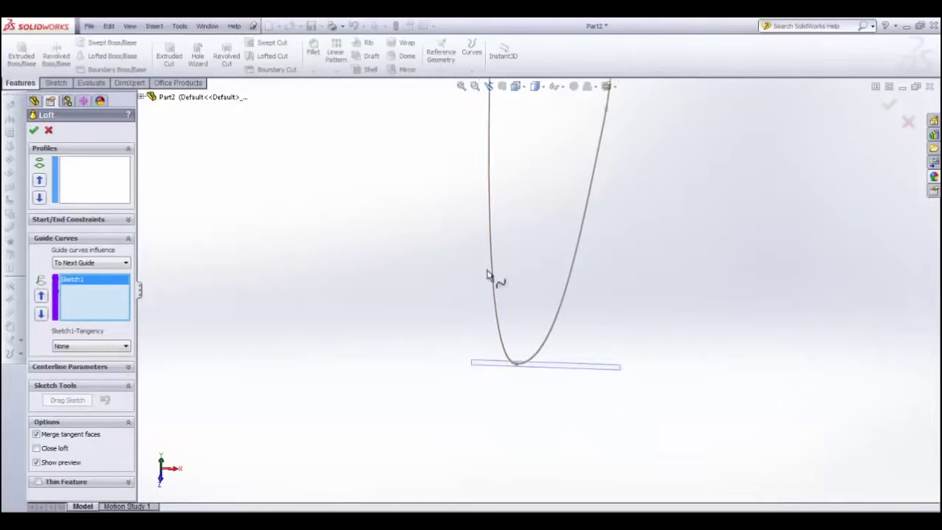
pyautogui.press('Delete')
# Set the ellipse as the first loft profile and the point as the end profile.
pyautogui.click(86, 184)
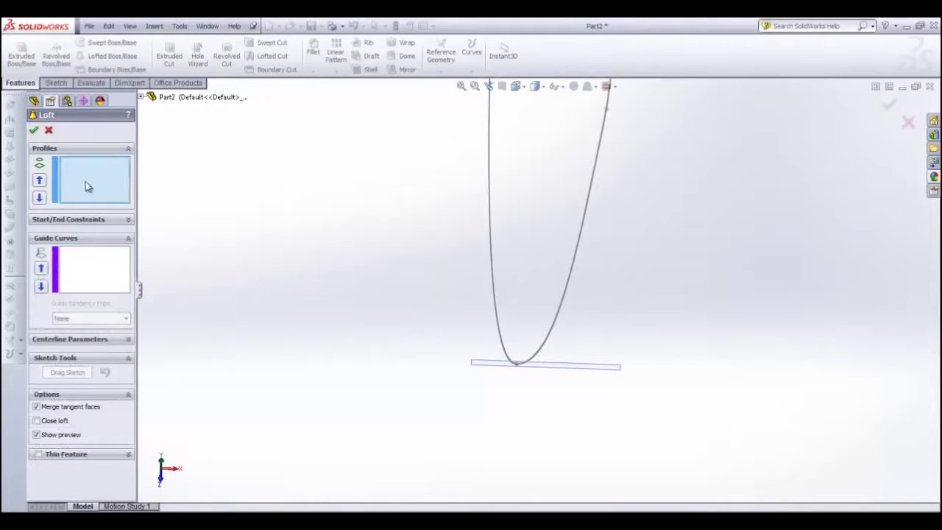
pyautogui.moveTo(515, 199); pyautogui.dragTo(537, 190, button='middle')
pyautogui.scroll(-2, 537, 190)
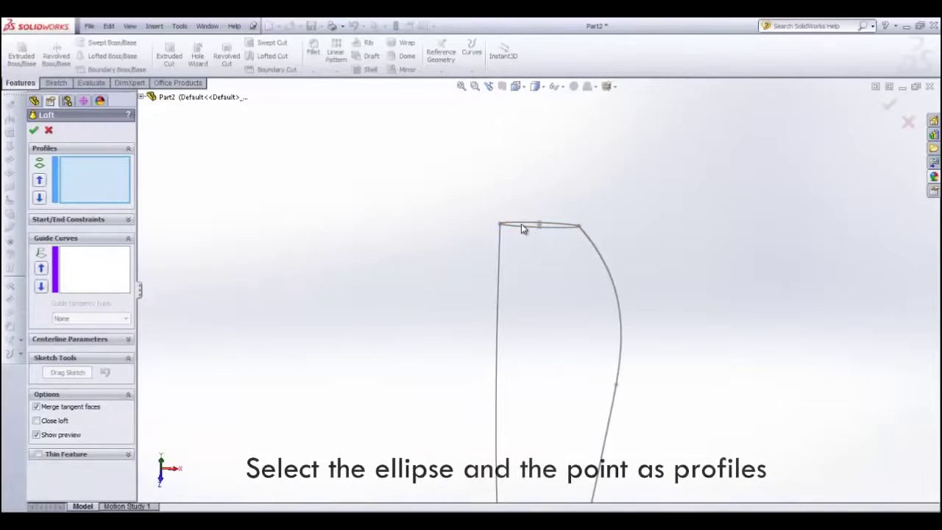
pyautogui.click(522, 225)
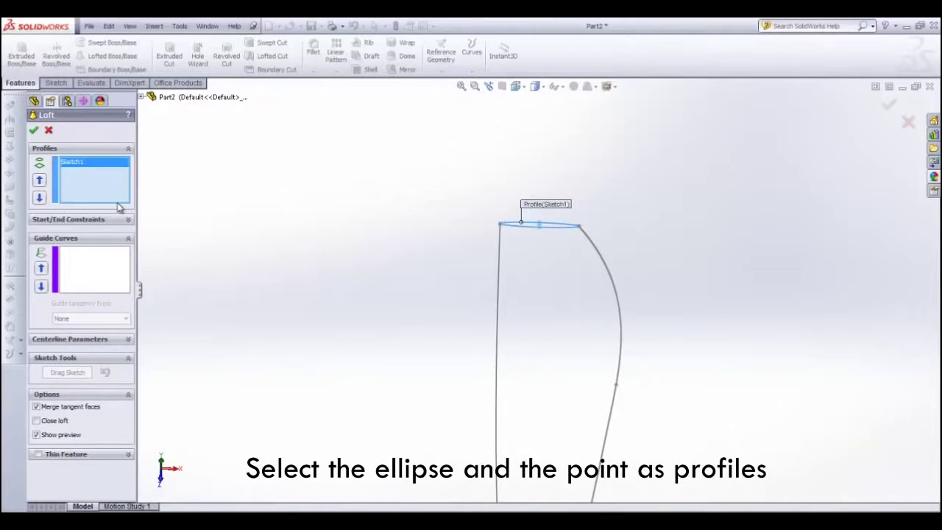
pyautogui.scroll(5, 600, 367)
pyautogui.scroll(-2, 543, 405)
pyautogui.scroll(-2, 527, 398)
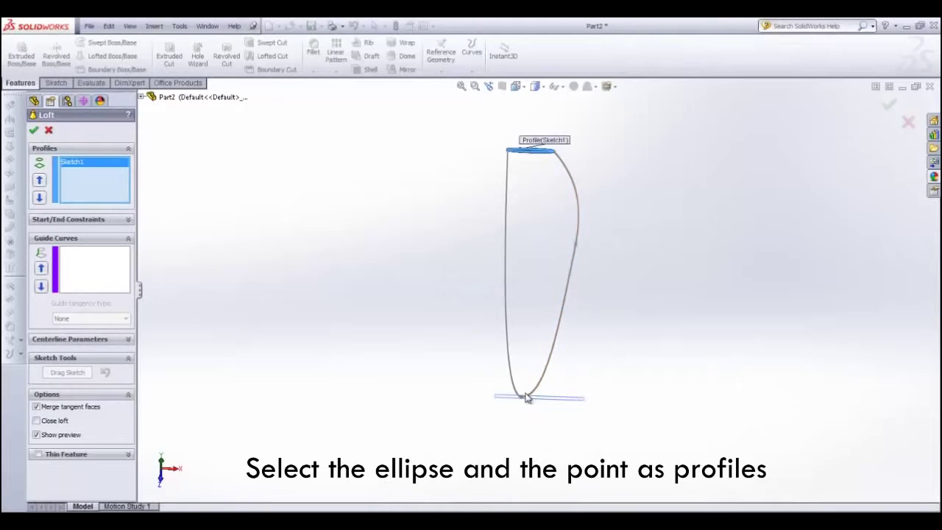
pyautogui.click(522, 398)
# Add the left and right curves as guide curves via SelectionManager and accept Loft1.
pyautogui.click(124, 270)
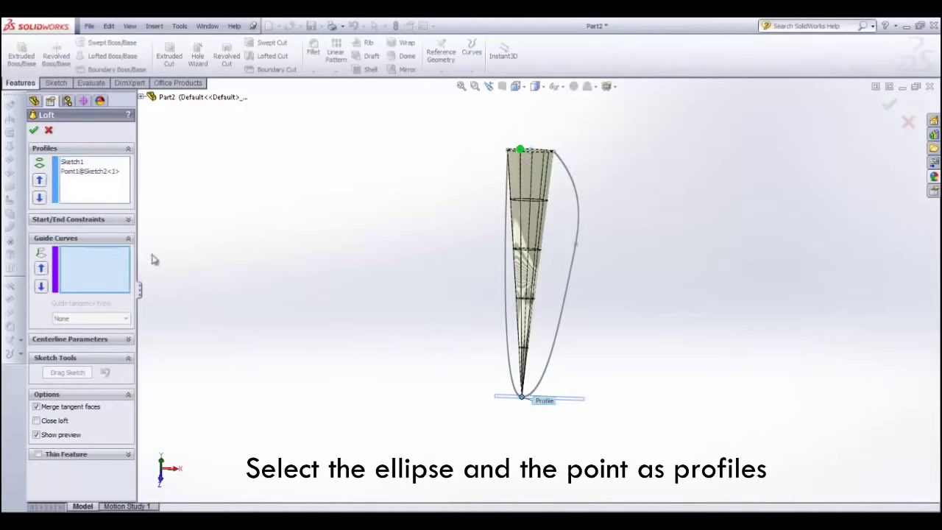
pyautogui.rightClick(398, 237)
pyautogui.click(420, 240)
pyautogui.click(507, 285)
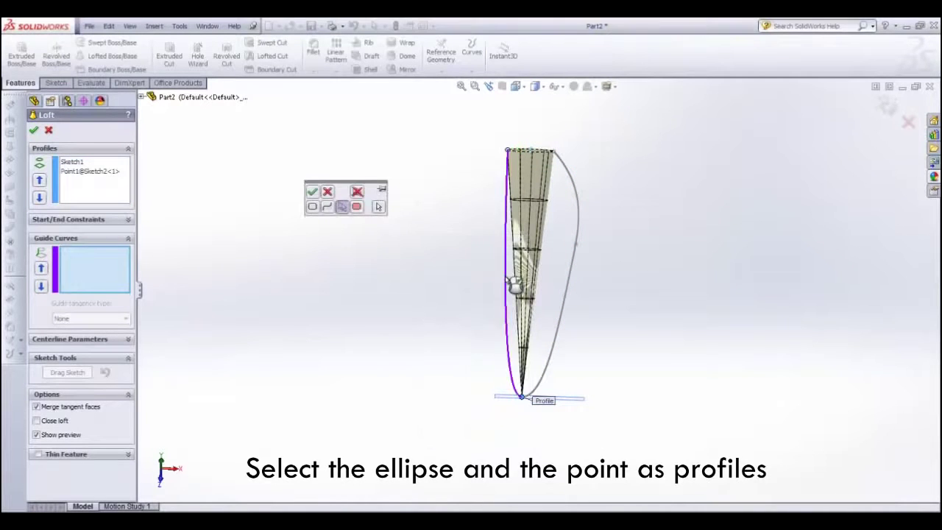
pyautogui.rightClick(446, 250)
pyautogui.click(462, 261)
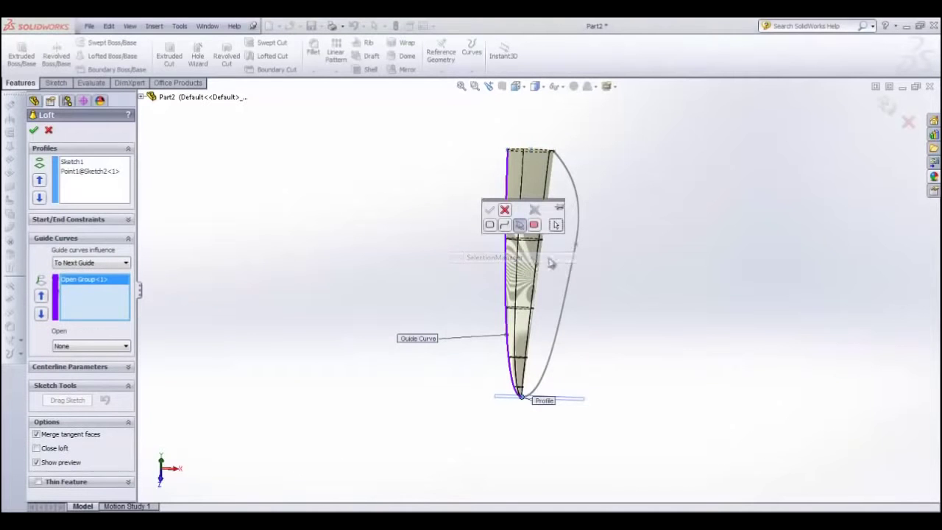
pyautogui.click(570, 276)
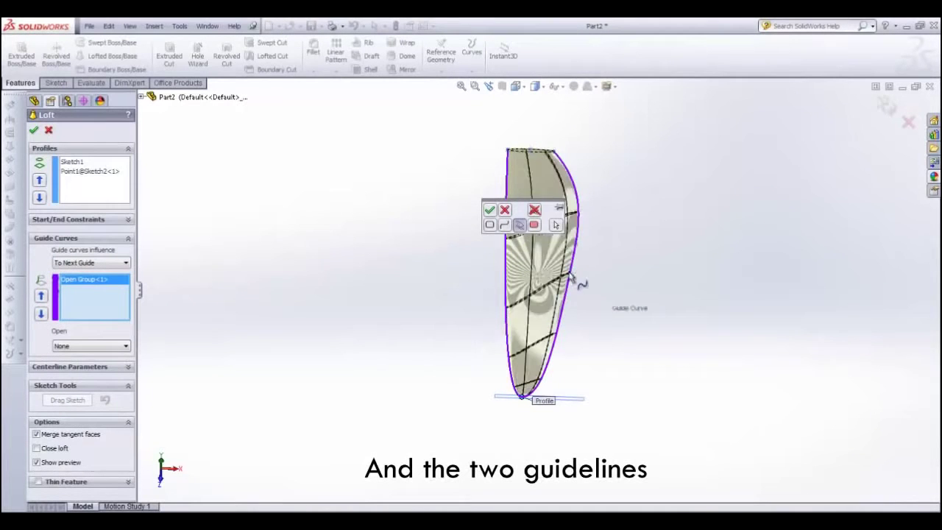
pyautogui.moveTo(517, 261); pyautogui.dragTo(507, 221, button='middle')
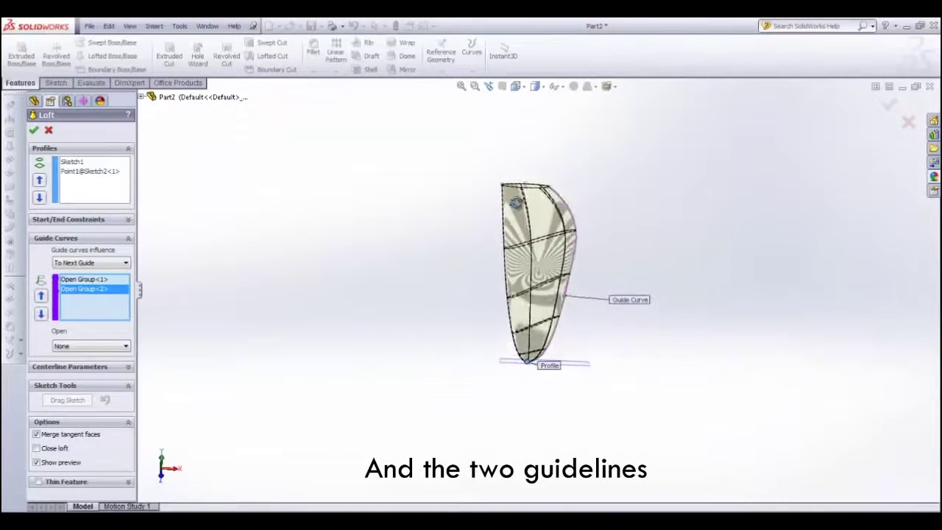
pyautogui.click(33, 130)
pyautogui.moveTo(551, 217)
pyautogui.mouseDown(button='middle')
pyautogui.moveTo(493, 228)
pyautogui.moveTo(534, 317)
pyautogui.moveTo(488, 316)
pyautogui.moveTo(469, 270)
pyautogui.moveTo(513, 244)
pyautogui.moveTo(523, 184)
pyautogui.mouseUp(button='middle')
# Switch to Top view and start a sketch on the Top Plane.
pyautogui.click(524, 89)
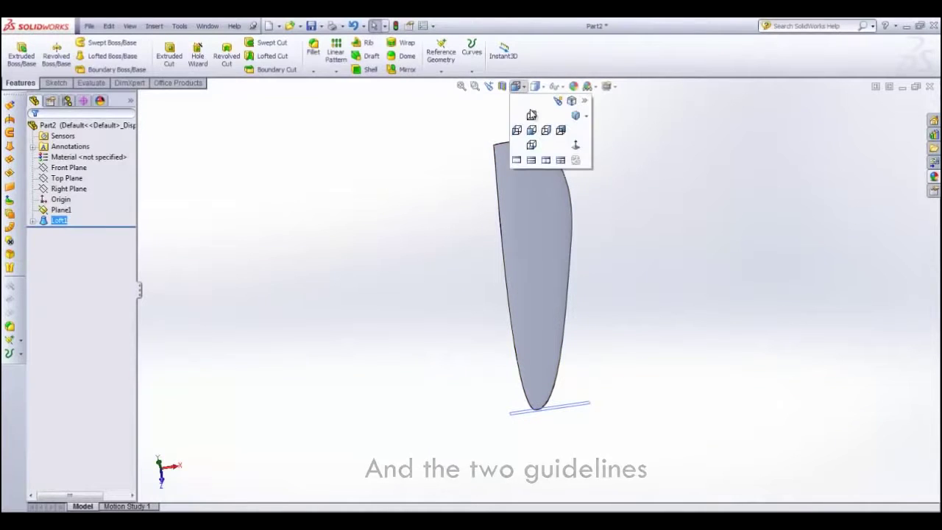
pyautogui.click(532, 117)
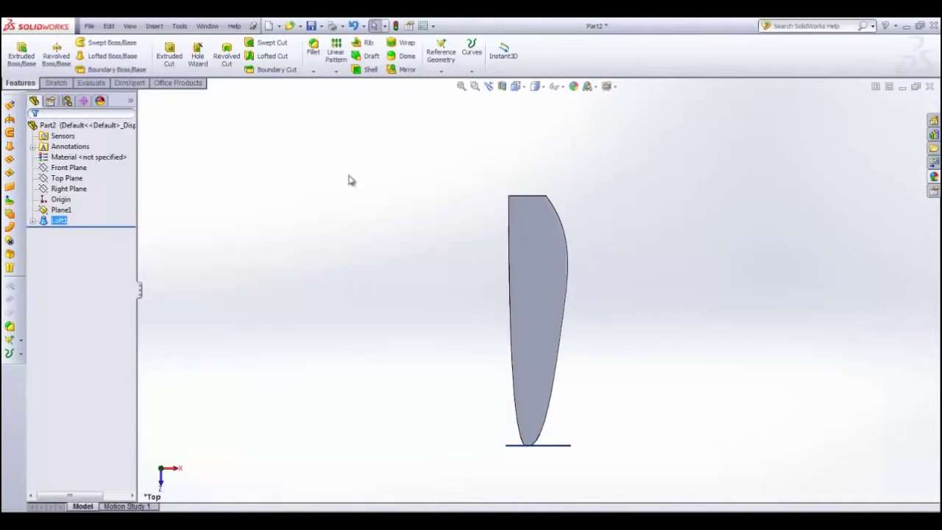
pyautogui.click(72, 181)
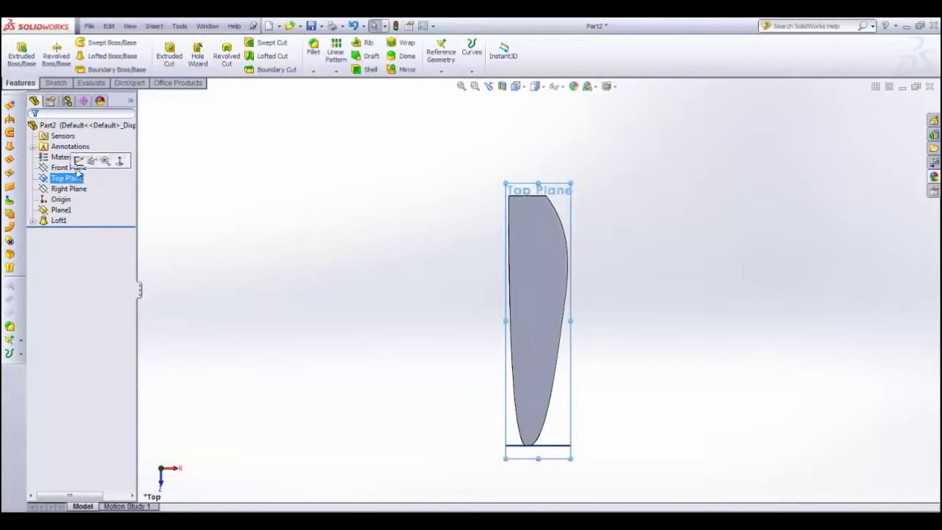
pyautogui.click(79, 158)
# Draw a circle and move its centre onto the origin.
pyautogui.click(93, 43)
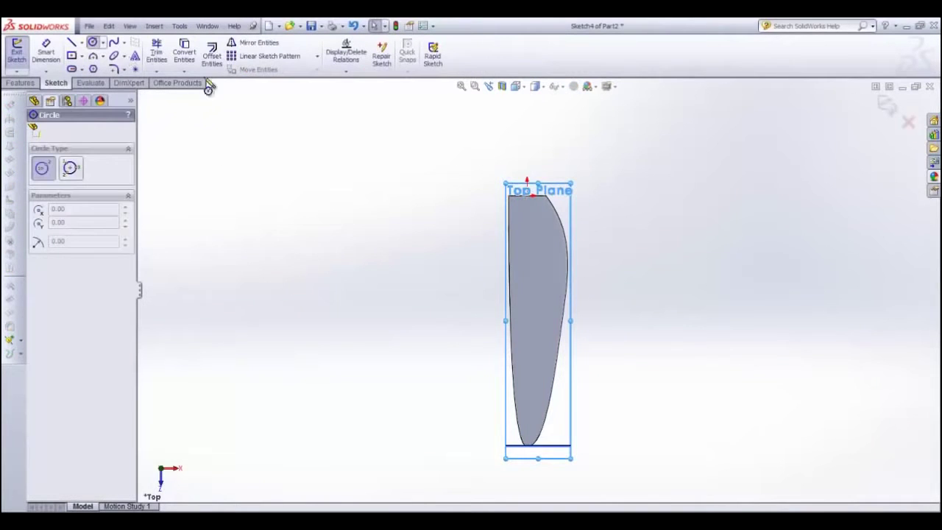
pyautogui.scroll(-3, 516, 185)
pyautogui.click(554, 160)
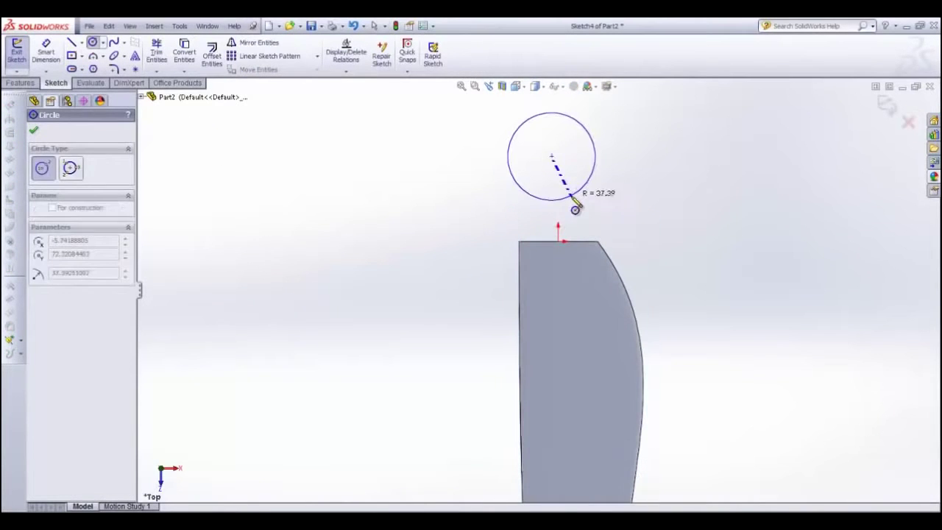
pyautogui.click(576, 203)
pyautogui.press('Escape')
pyautogui.scroll(2, 583, 196)
pyautogui.scroll(2, 563, 254)
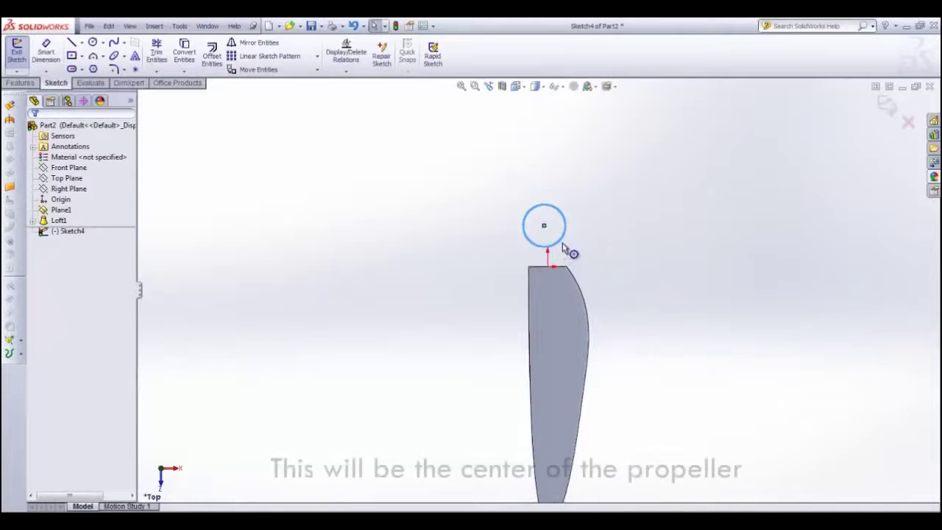
pyautogui.moveTo(558, 244); pyautogui.dragTo(565, 251)
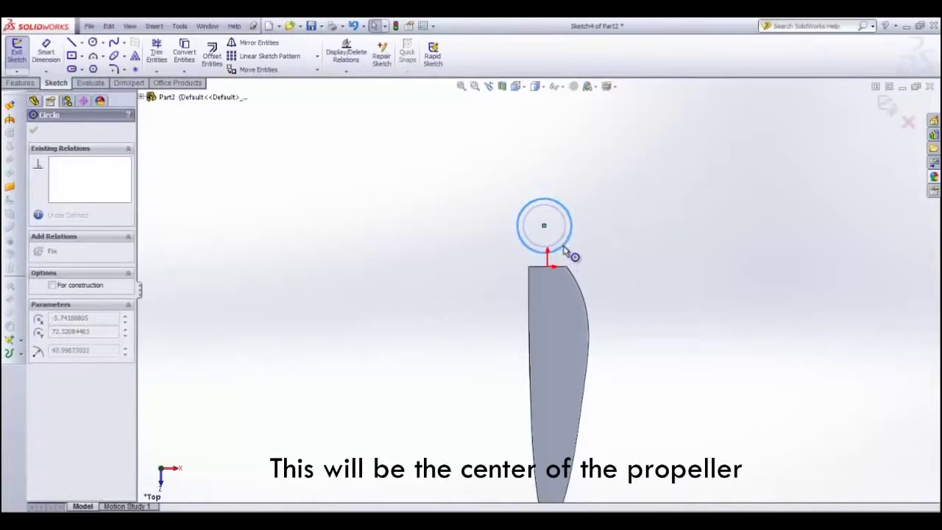
pyautogui.moveTo(544, 225)
pyautogui.mouseDown()
pyautogui.moveTo(556, 256)
pyautogui.moveTo(549, 260)
pyautogui.moveTo(571, 251)
pyautogui.mouseUp()
pyautogui.click(570, 243)
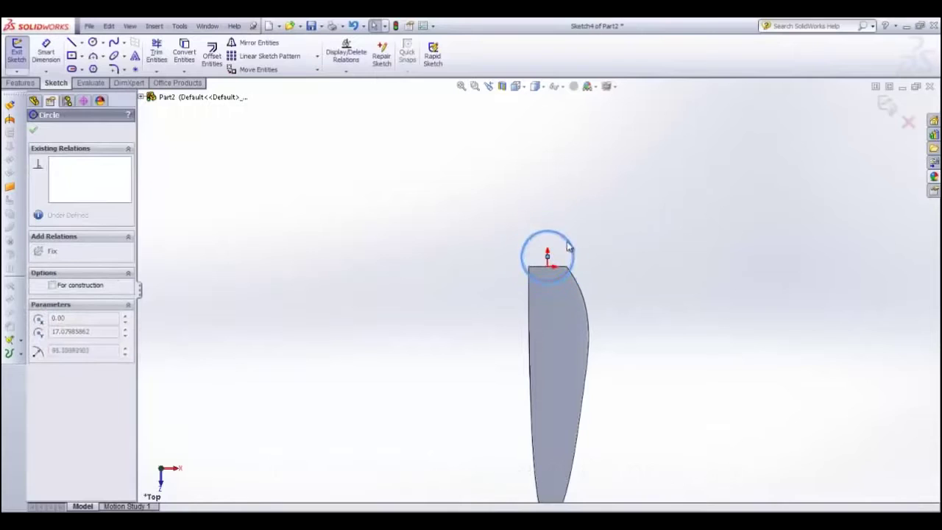
pyautogui.press('Escape')
pyautogui.press('f')
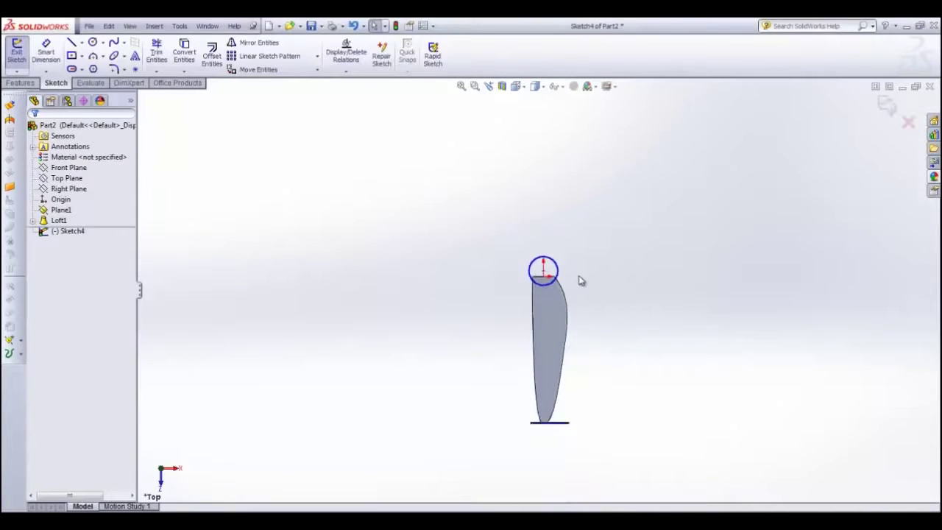
# Draw a second, larger circle concentric with the first at the origin.
pyautogui.click(93, 43)
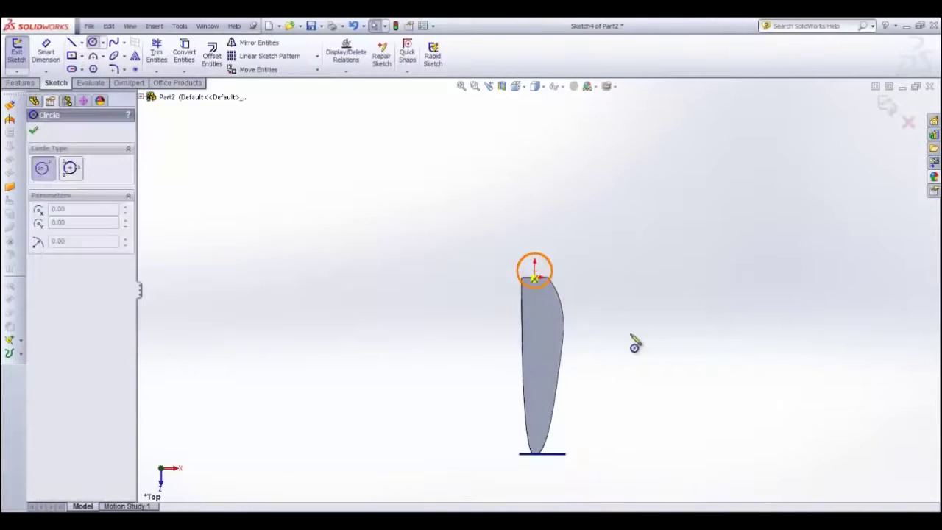
pyautogui.scroll(-3, 581, 305)
pyautogui.click(478, 242)
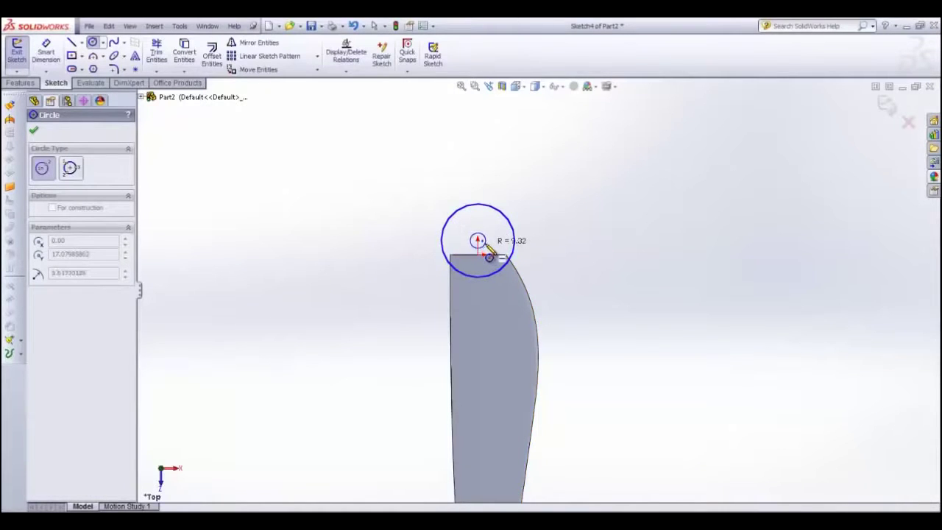
pyautogui.click(491, 252)
pyautogui.press('Escape')
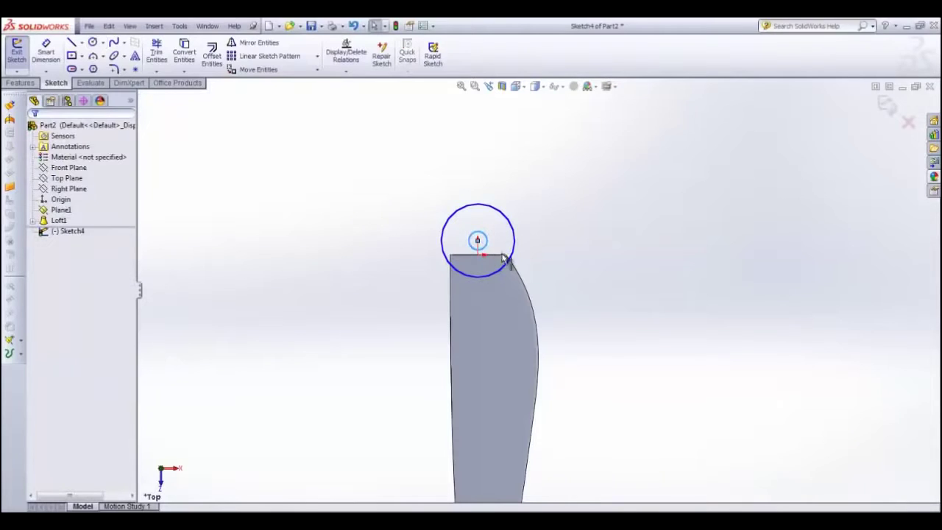
pyautogui.click(20, 82)
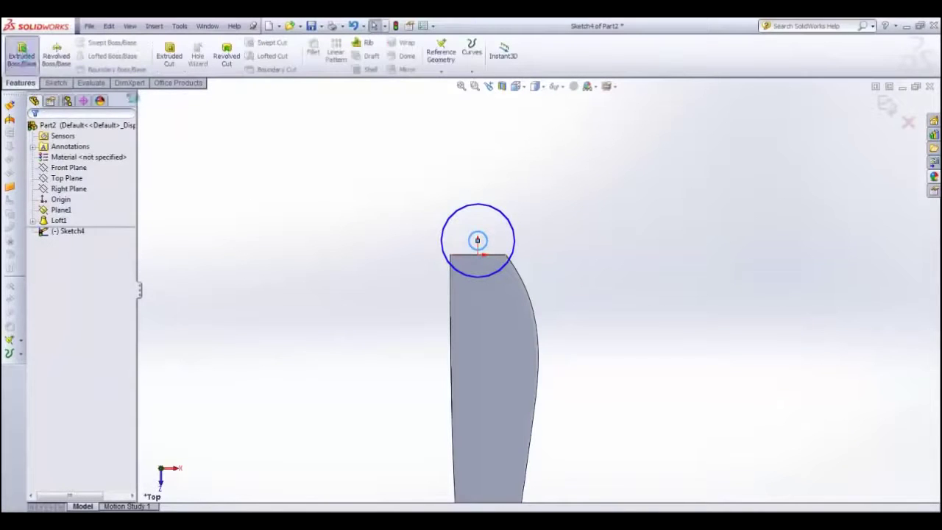
# Extrude the circle sketch Mid Plane into the hub cylinder, raising its depth past 20 mm.
pyautogui.click(22, 56)
pyautogui.scroll(3, 495, 278)
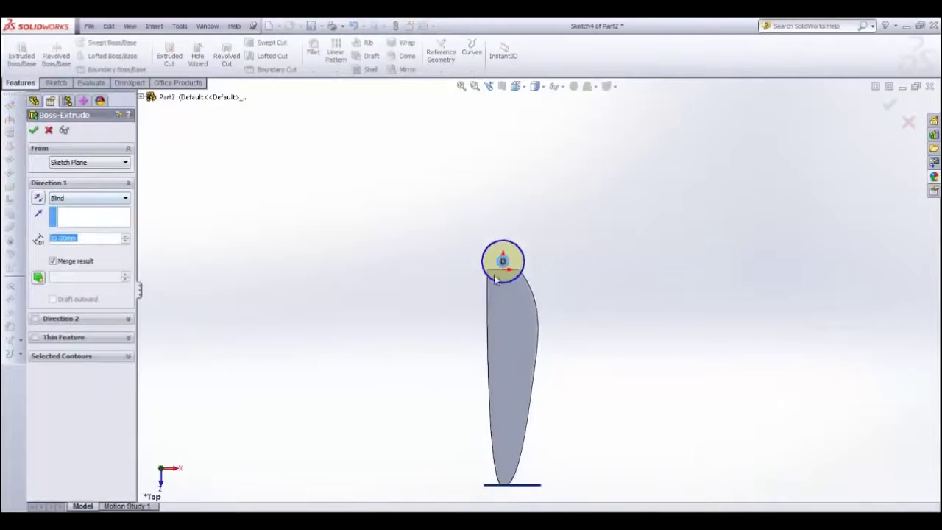
pyautogui.moveTo(492, 287)
pyautogui.mouseDown(button='middle')
pyautogui.moveTo(343, 210)
pyautogui.moveTo(366, 347)
pyautogui.moveTo(536, 369)
pyautogui.mouseUp(button='middle')
pyautogui.moveTo(549, 323)
pyautogui.mouseDown(button='middle')
pyautogui.moveTo(542, 248)
pyautogui.moveTo(559, 237)
pyautogui.mouseUp(button='middle')
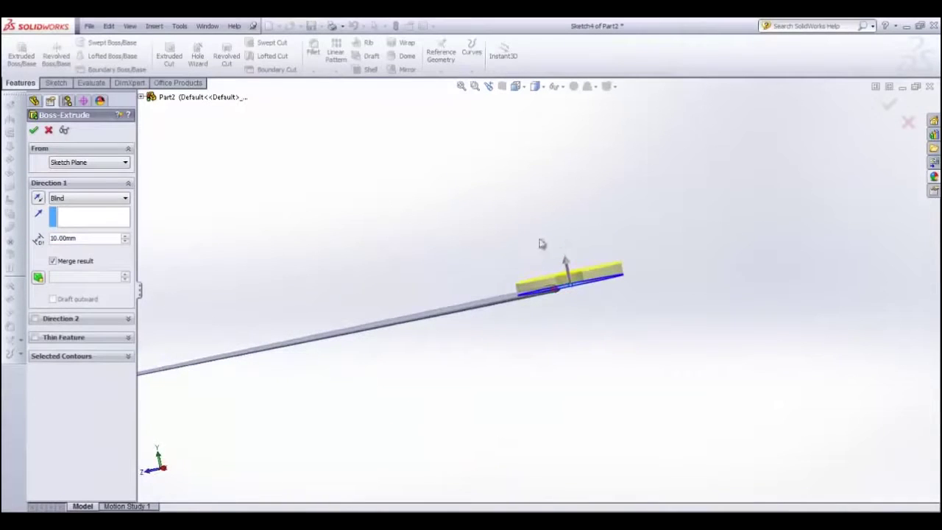
pyautogui.click(111, 199)
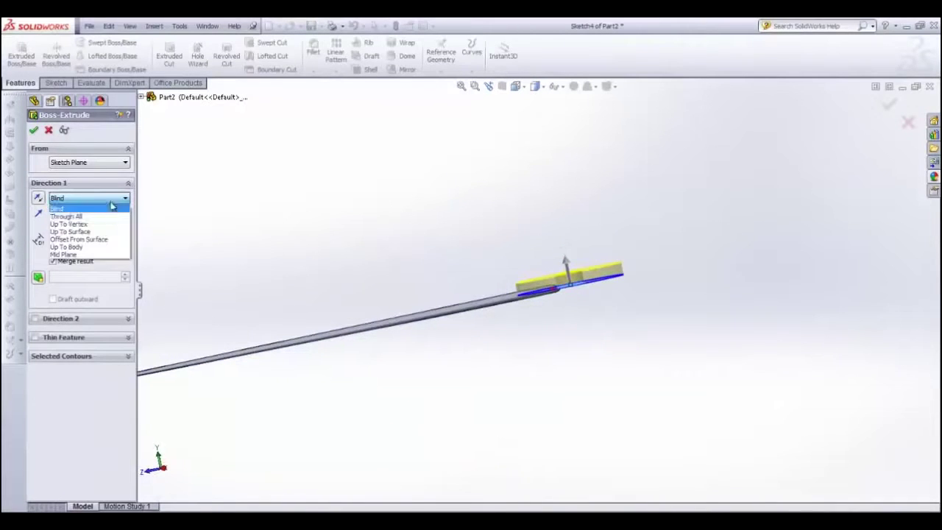
pyautogui.click(111, 255)
pyautogui.click(127, 238)
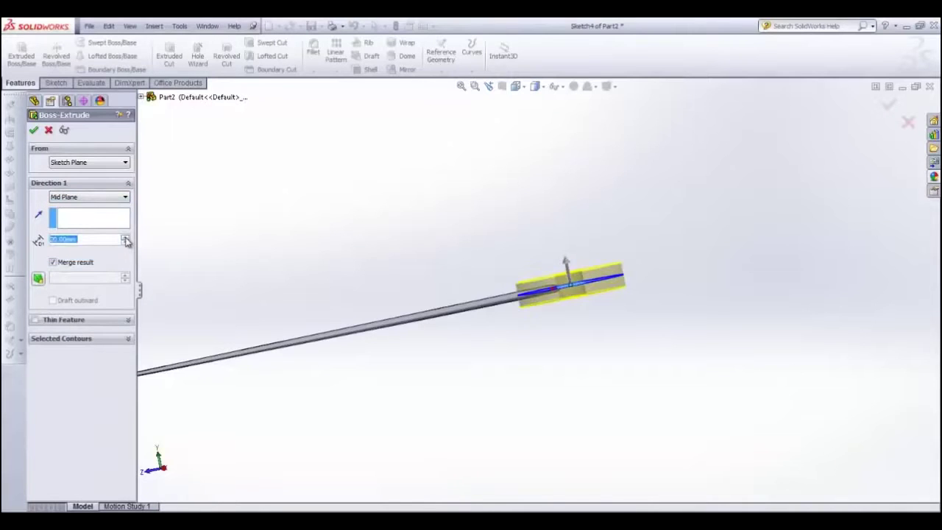
pyautogui.click(126, 239)
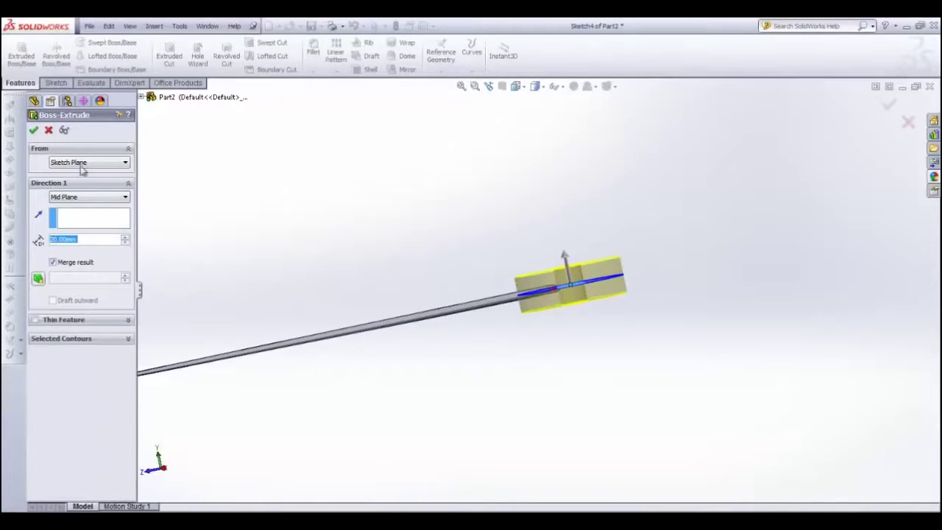
pyautogui.press('Return')
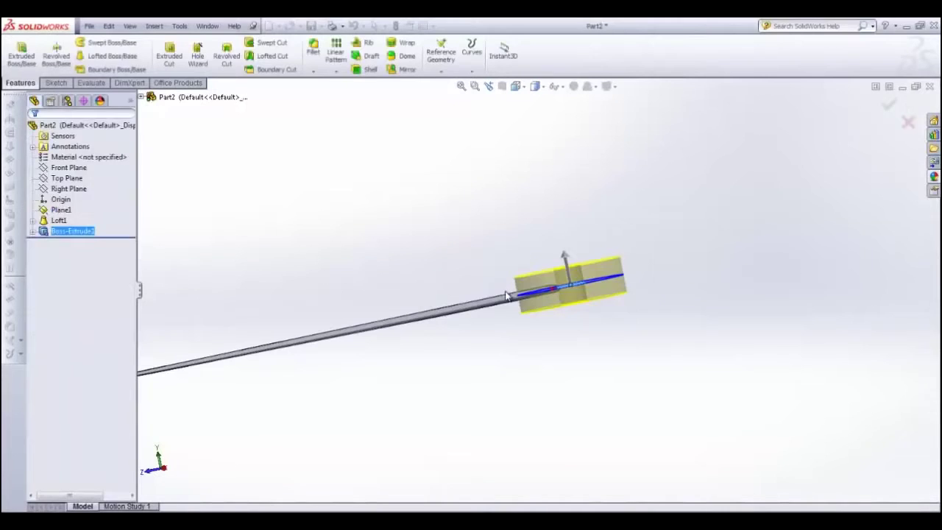
pyautogui.moveTo(505, 282)
pyautogui.mouseDown(button='middle')
pyautogui.moveTo(529, 300)
pyautogui.moveTo(521, 279)
pyautogui.mouseUp(button='middle')
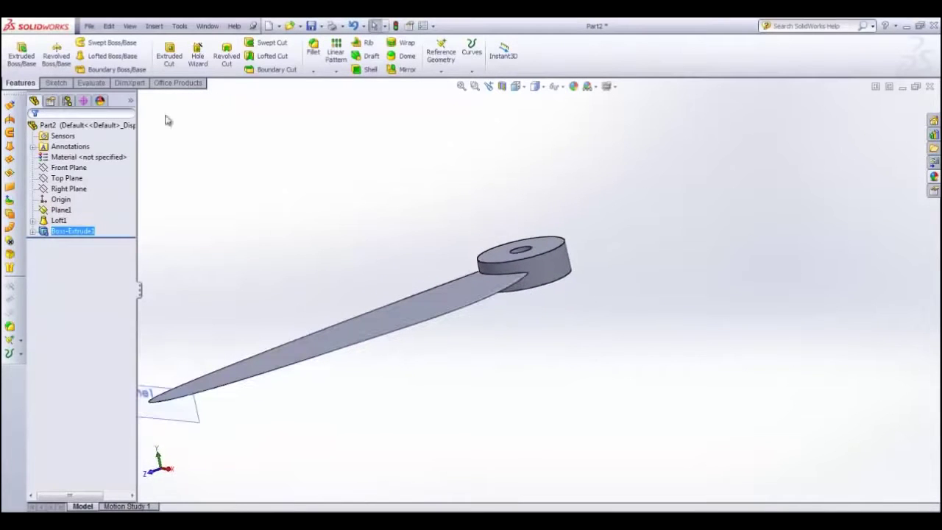
# Round the blade–hub junction edge with a 10 mm fillet.
pyautogui.click(314, 50)
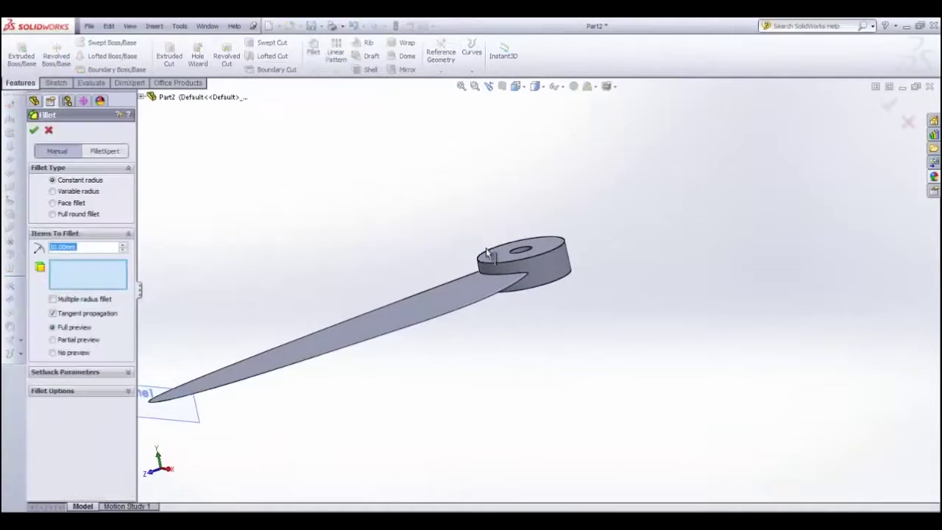
pyautogui.click(500, 279)
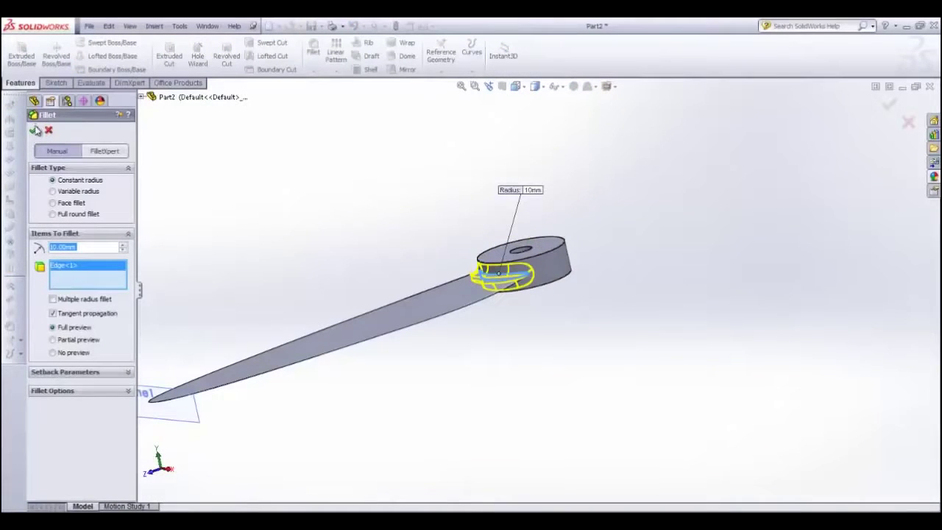
pyautogui.press('Return')
# Switch to shaded without edges to check the fillet's smoothness, then back to shaded with edges.
pyautogui.click(543, 88)
pyautogui.click(536, 160)
pyautogui.moveTo(520, 238)
pyautogui.mouseDown(button='middle')
pyautogui.moveTo(521, 252)
pyautogui.moveTo(487, 234)
pyautogui.mouseUp(button='middle')
pyautogui.click(536, 90)
pyautogui.click(539, 103)
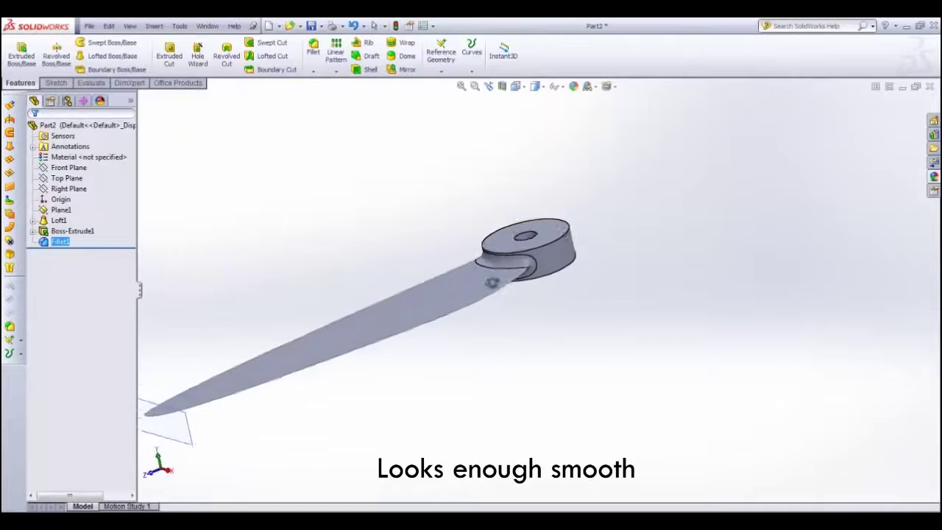
pyautogui.click(155, 26)
pyautogui.moveTo(175, 66)
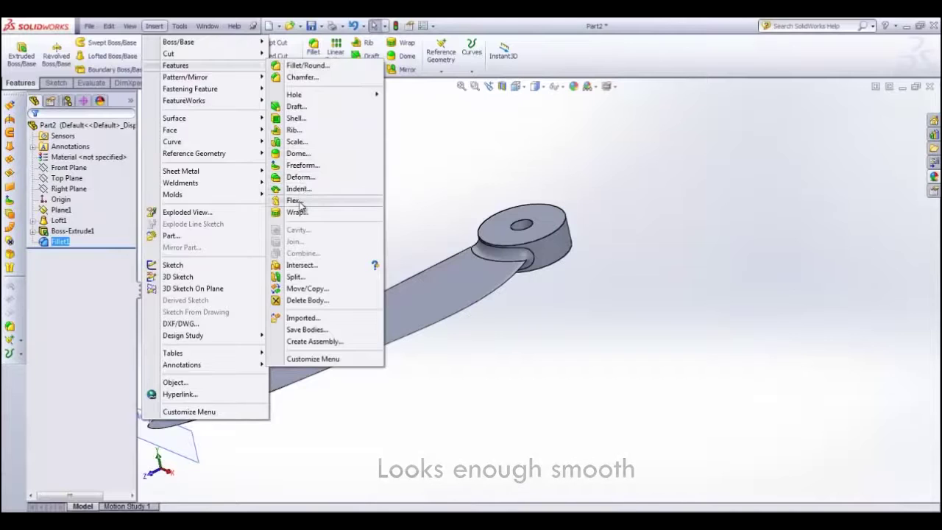
# Twist the blade body with a Flex Twisting feature from the hub outward, at 25°.
pyautogui.click(299, 203)
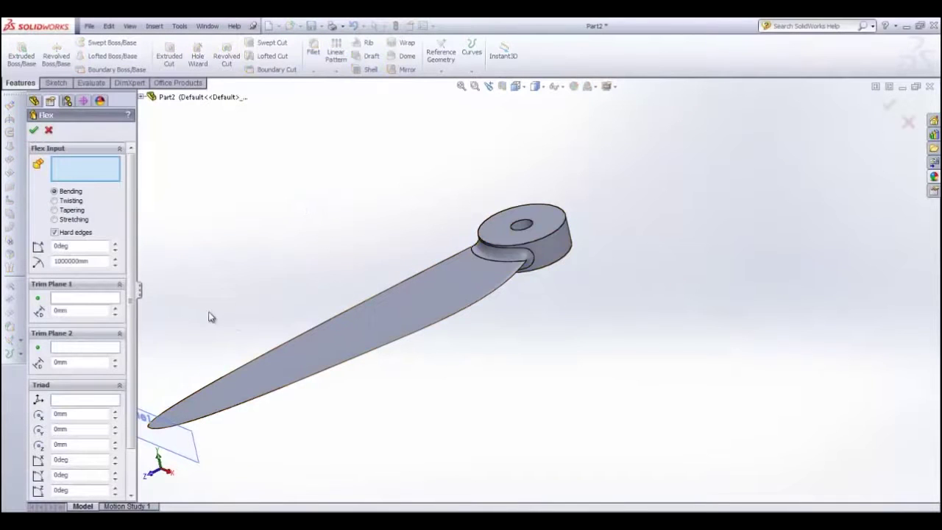
pyautogui.click(327, 359)
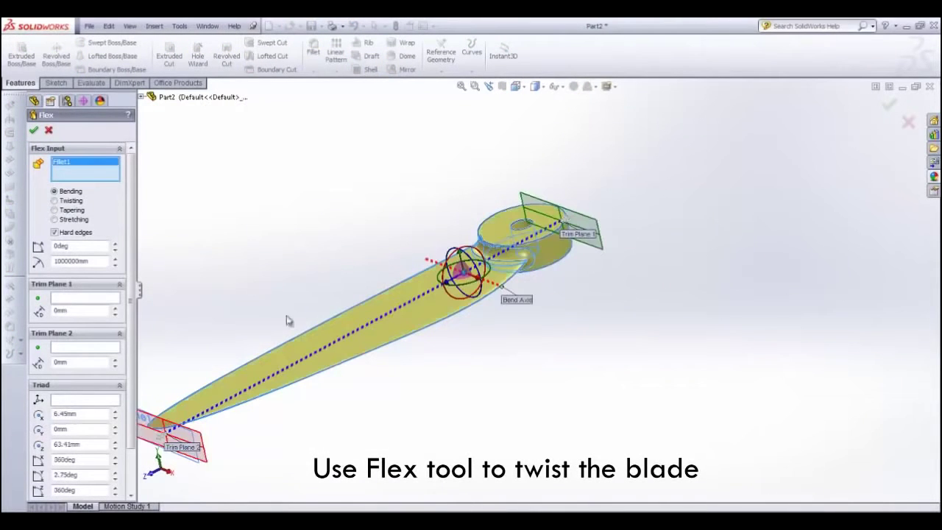
pyautogui.click(70, 205)
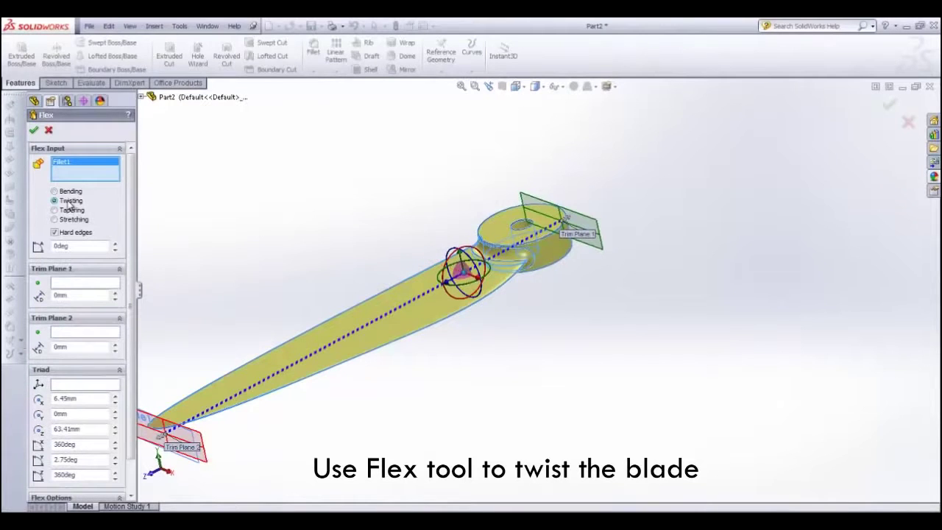
pyautogui.hotkey('ctrl', '1')
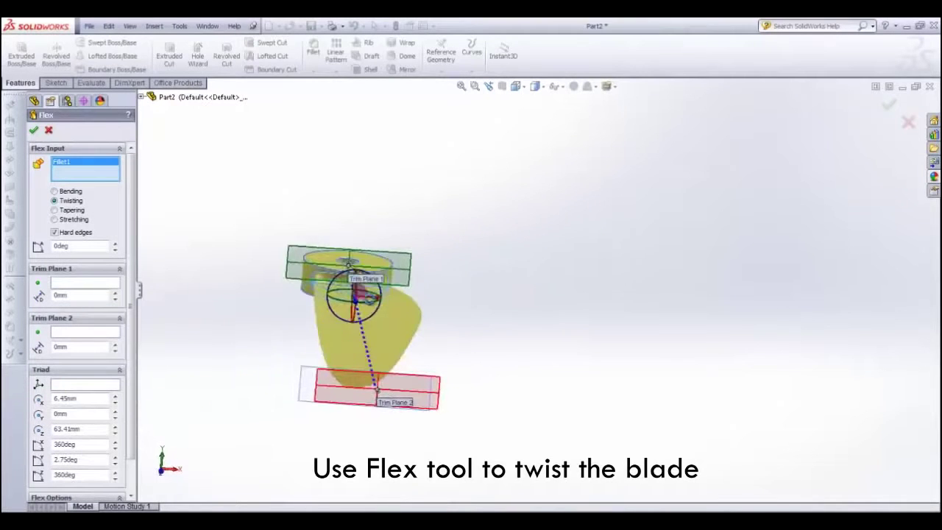
pyautogui.click(521, 88)
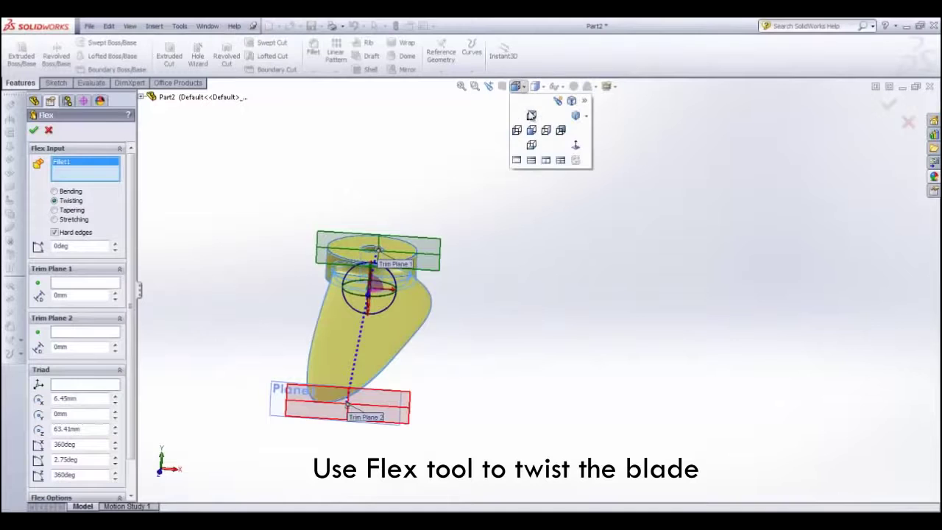
pyautogui.click(530, 117)
pyautogui.moveTo(533, 114); pyautogui.dragTo(535, 201)
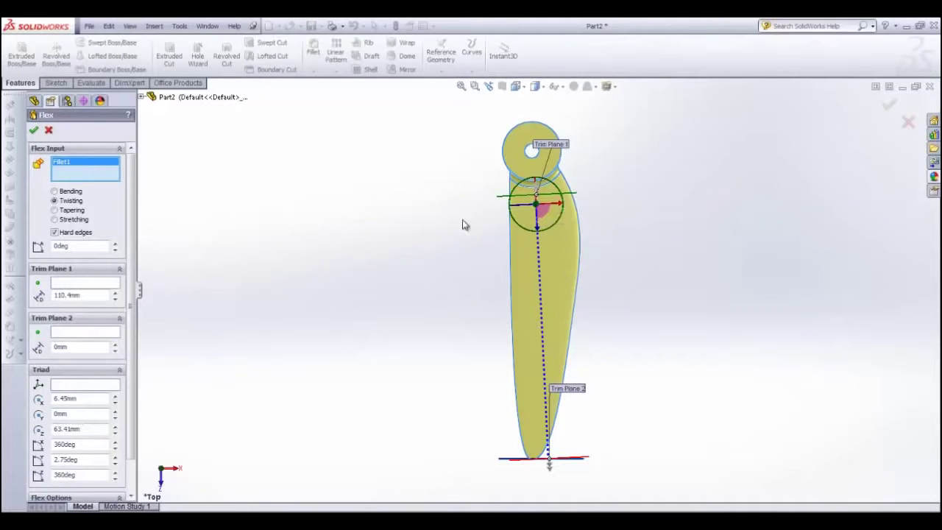
pyautogui.moveTo(463, 224); pyautogui.dragTo(465, 126, button='middle')
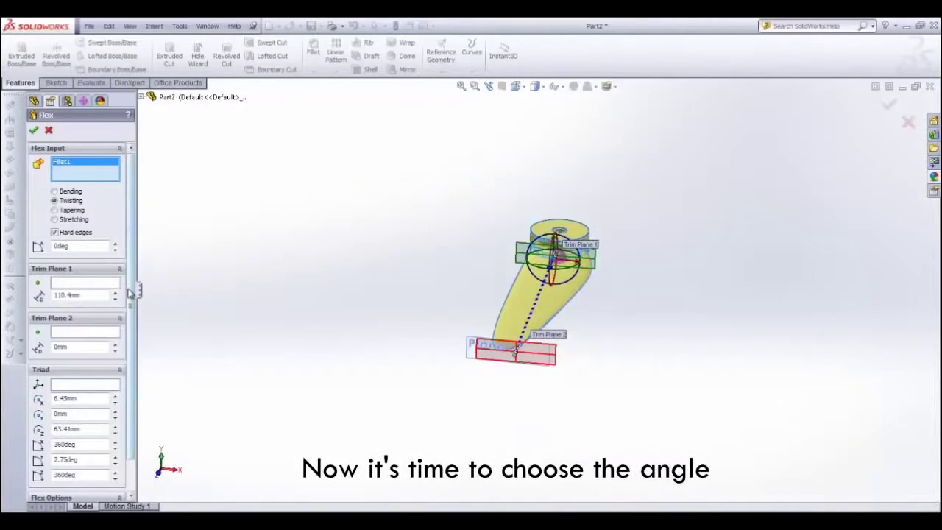
pyautogui.click(115, 245)
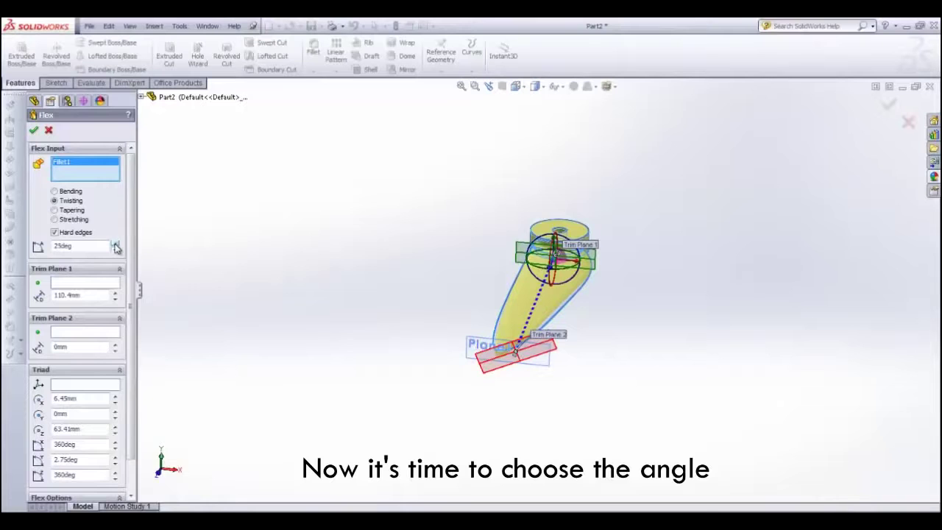
pyautogui.click(34, 131)
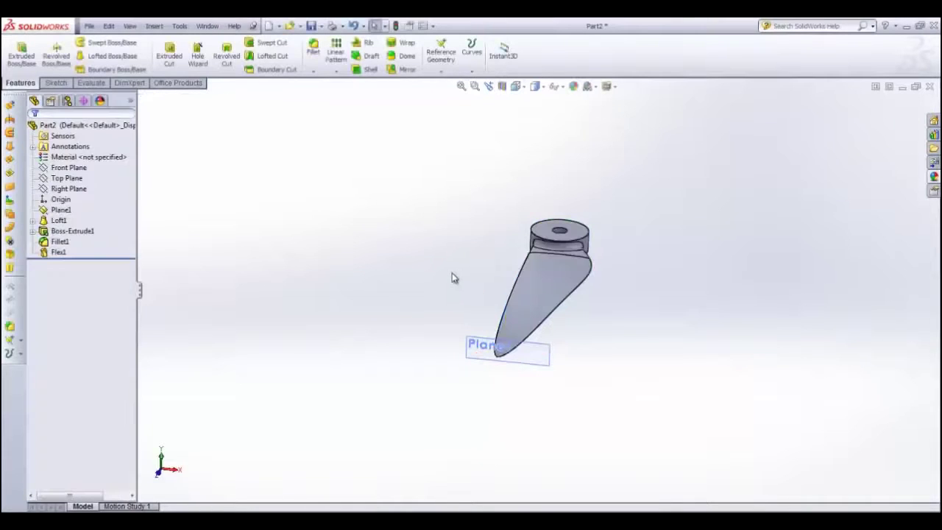
# Create Axis1 from the hub hole's cylindrical face.
pyautogui.moveTo(492, 290)
pyautogui.mouseDown(button='middle')
pyautogui.moveTo(512, 256)
pyautogui.moveTo(494, 258)
pyautogui.moveTo(475, 225)
pyautogui.moveTo(452, 269)
pyautogui.moveTo(483, 342)
pyautogui.moveTo(608, 262)
pyautogui.moveTo(433, 374)
pyautogui.moveTo(512, 254)
pyautogui.moveTo(593, 260)
pyautogui.mouseUp(button='middle')
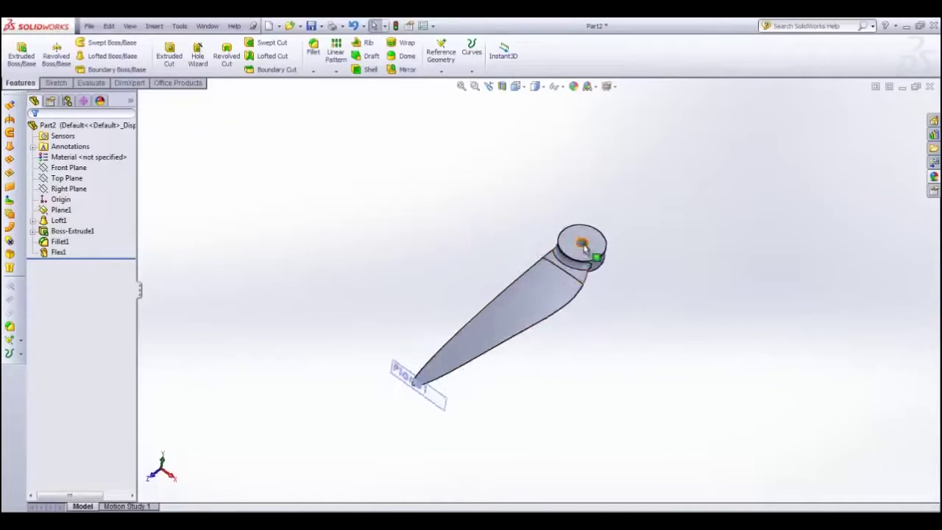
pyautogui.scroll(5, 567, 267)
pyautogui.click(442, 66)
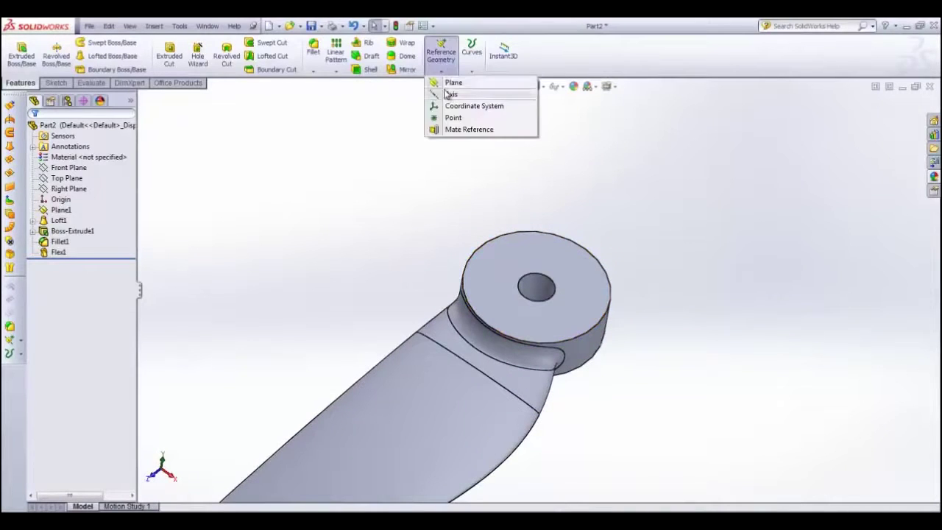
pyautogui.click(447, 94)
pyautogui.click(531, 284)
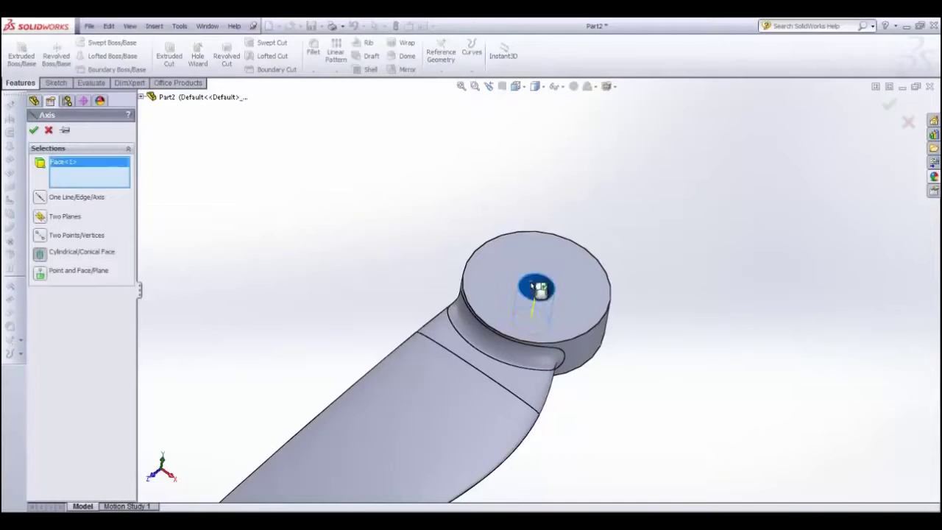
pyautogui.press('Return')
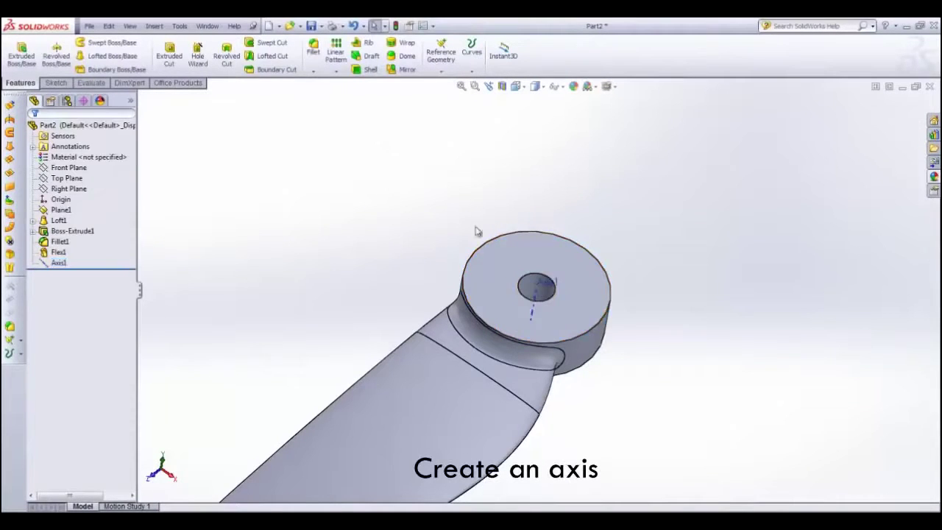
# On the hub top face, sketch a horizontal construction line from the hole centre past the hub edge.
pyautogui.click(499, 273)
pyautogui.click(515, 287)
pyautogui.click(551, 243)
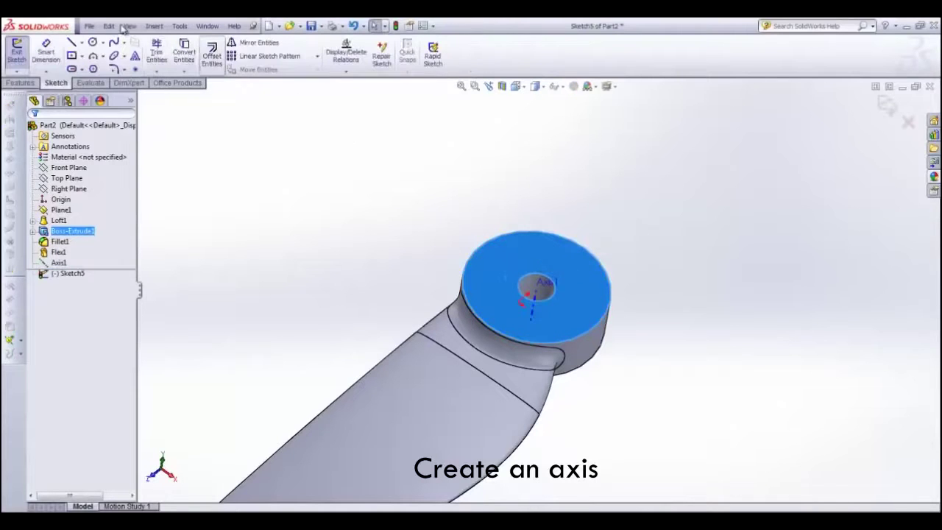
pyautogui.click(82, 42)
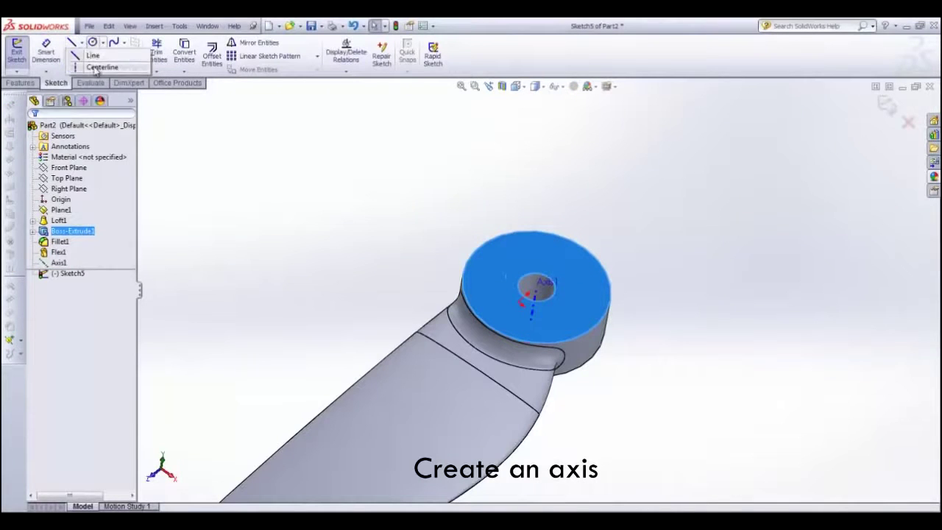
pyautogui.click(96, 66)
pyautogui.click(517, 86)
pyautogui.click(538, 120)
pyautogui.scroll(-4, 551, 154)
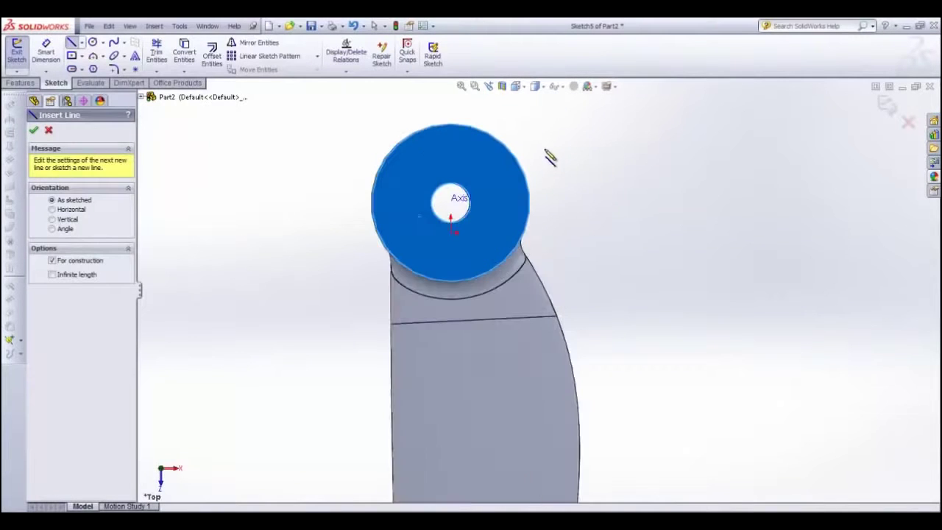
pyautogui.scroll(-2, 471, 230)
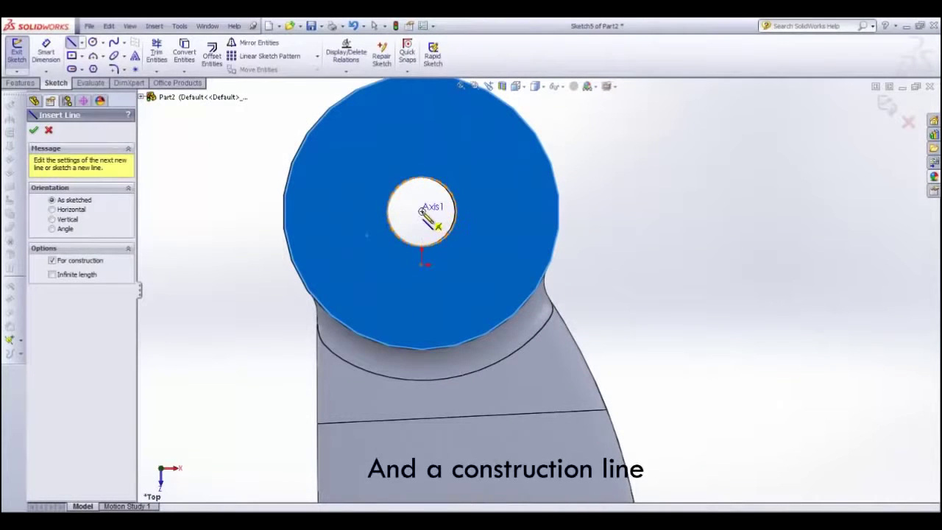
pyautogui.click(427, 214)
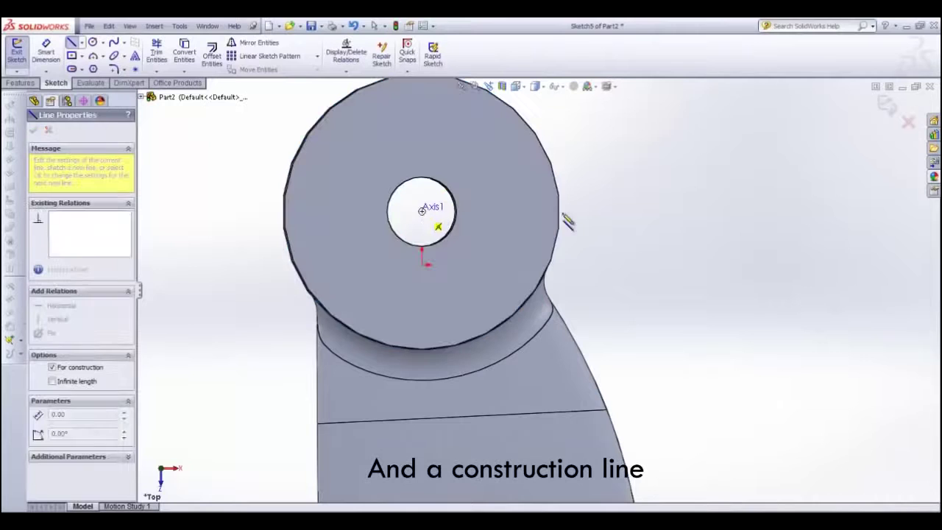
pyautogui.click(615, 212)
pyautogui.press('Escape')
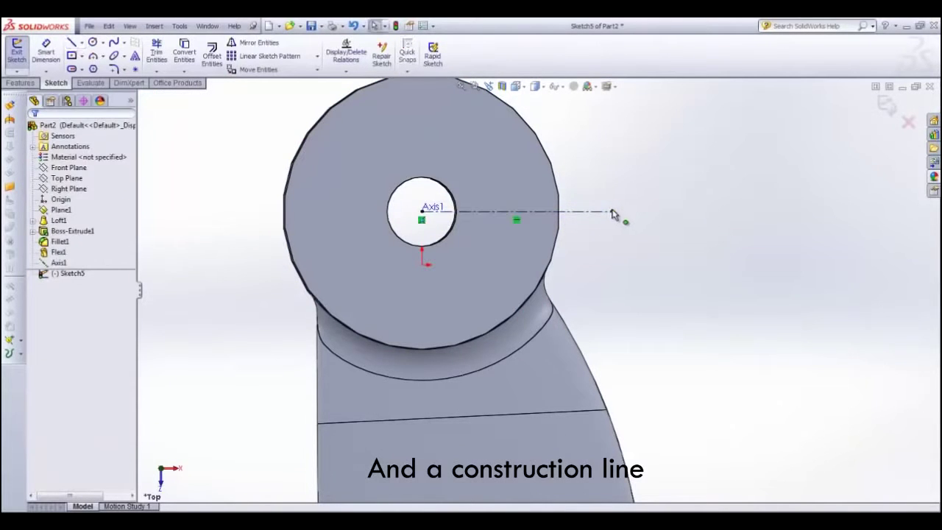
pyautogui.scroll(2, 535, 289)
pyautogui.click(888, 105)
pyautogui.moveTo(500, 218)
pyautogui.mouseDown(button='middle')
pyautogui.moveTo(495, 141)
pyautogui.moveTo(485, 158)
pyautogui.mouseUp(button='middle')
# Create Plane2 through Axis1 and the Sketch5 construction line.
pyautogui.click(445, 56)
pyautogui.click(458, 84)
pyautogui.click(465, 230)
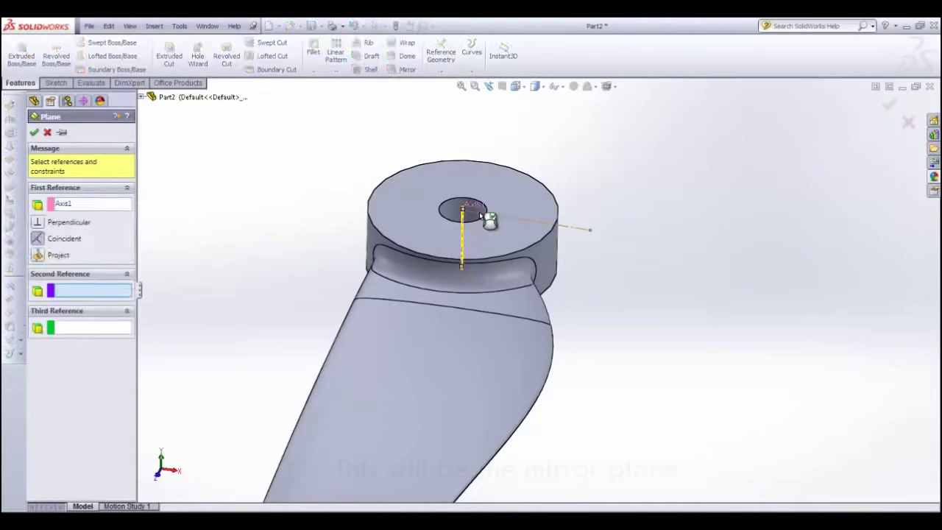
pyautogui.click(581, 231)
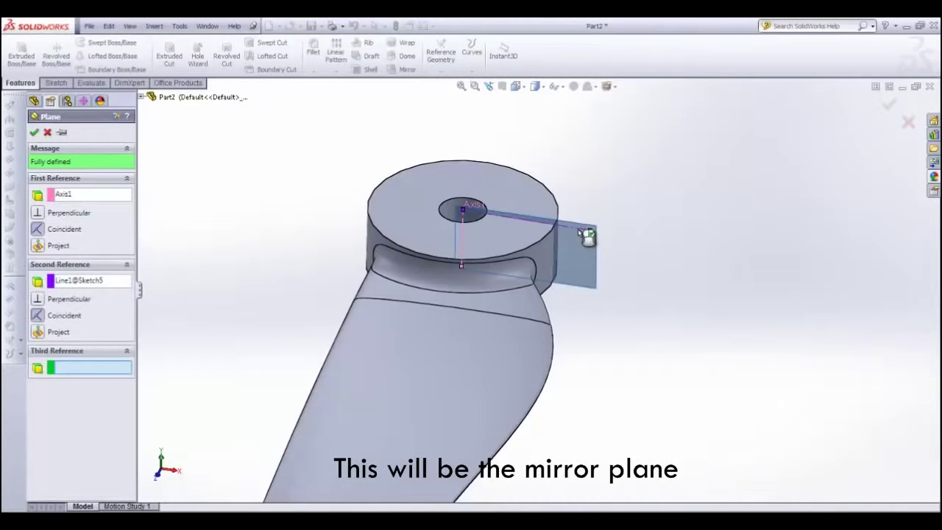
pyautogui.press('Return')
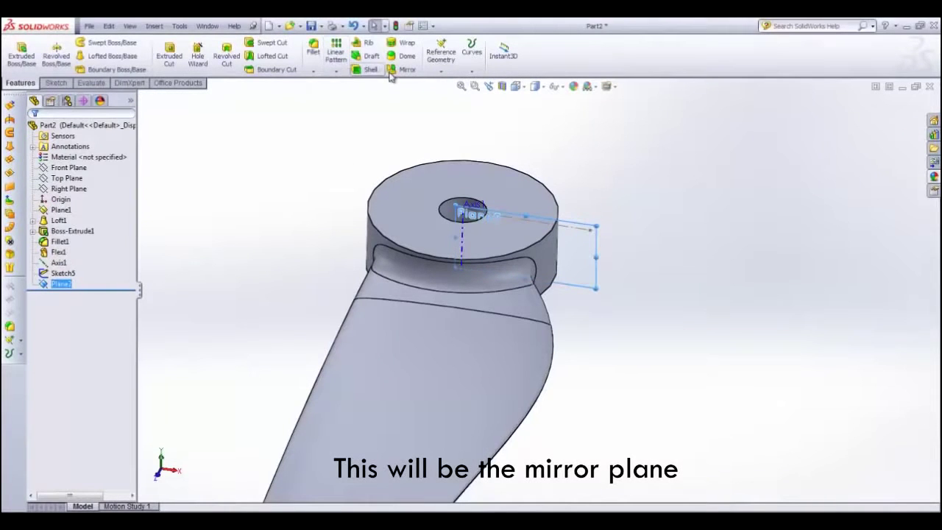
# Mirror the blade body about Plane2 and view the two-blade propeller shaded without edges.
pyautogui.click(403, 69)
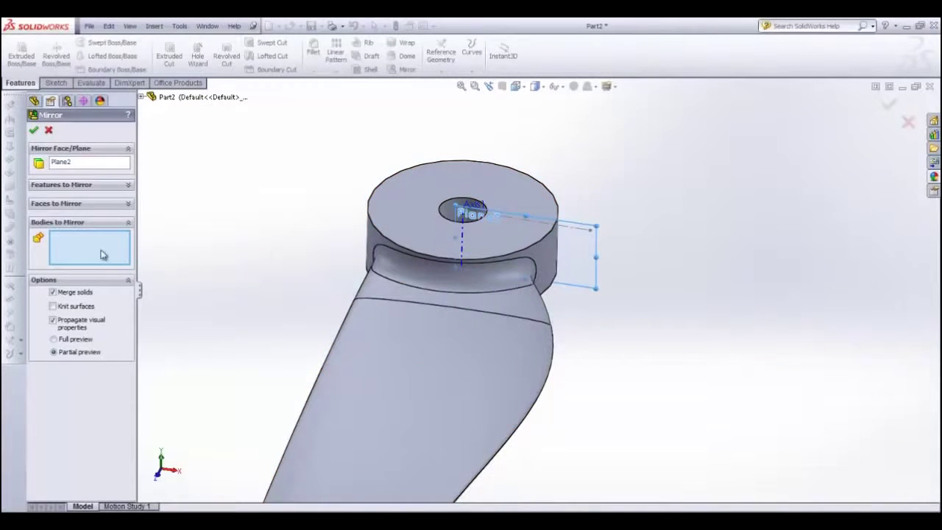
pyautogui.click(385, 343)
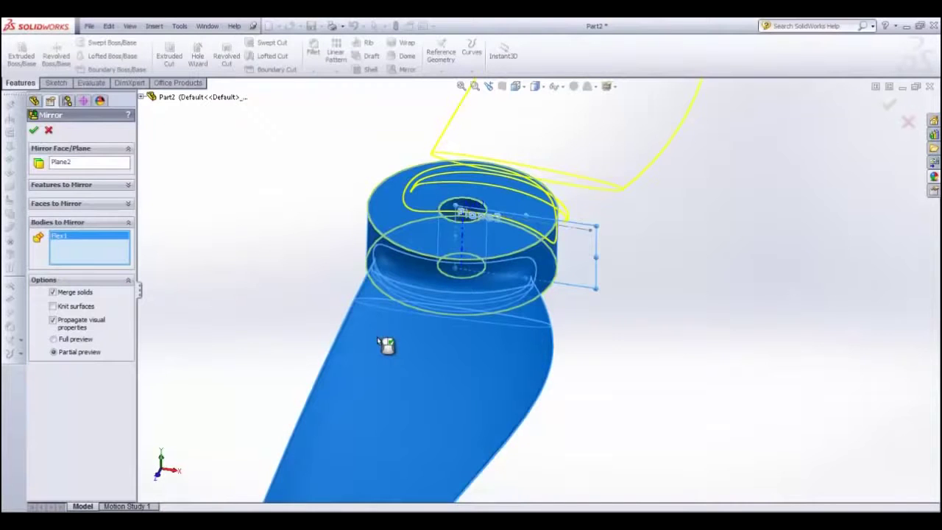
pyautogui.rightClick(385, 343)
pyautogui.moveTo(469, 315)
pyautogui.mouseDown(button='middle')
pyautogui.moveTo(474, 324)
pyautogui.moveTo(518, 156)
pyautogui.mouseUp(button='middle')
pyautogui.click(543, 89)
pyautogui.click(542, 118)
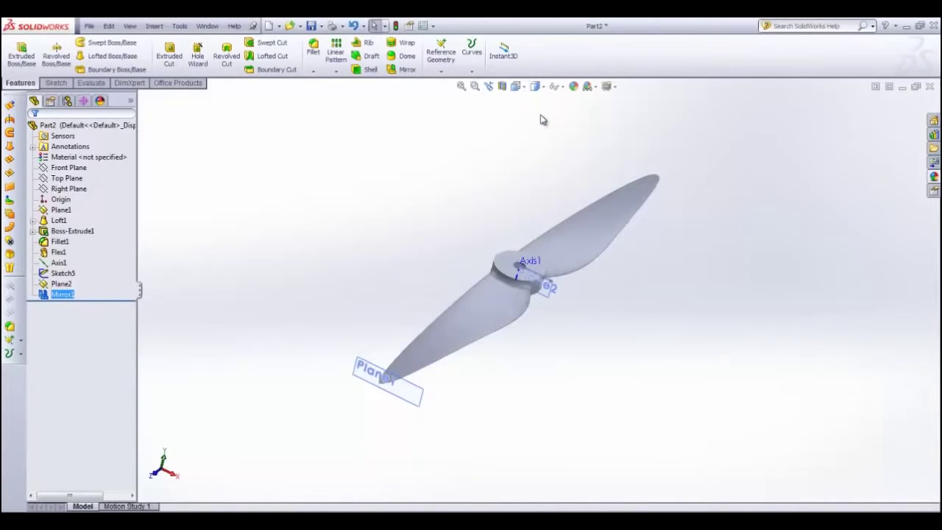
pyautogui.moveTo(524, 269)
pyautogui.mouseDown(button='middle')
pyautogui.moveTo(382, 477)
pyautogui.moveTo(579, 361)
pyautogui.moveTo(553, 473)
pyautogui.moveTo(270, 278)
pyautogui.mouseUp(button='middle')
# Assign Balsa as the part material and inspect the wood-coloured propeller.
pyautogui.rightClick(100, 156)
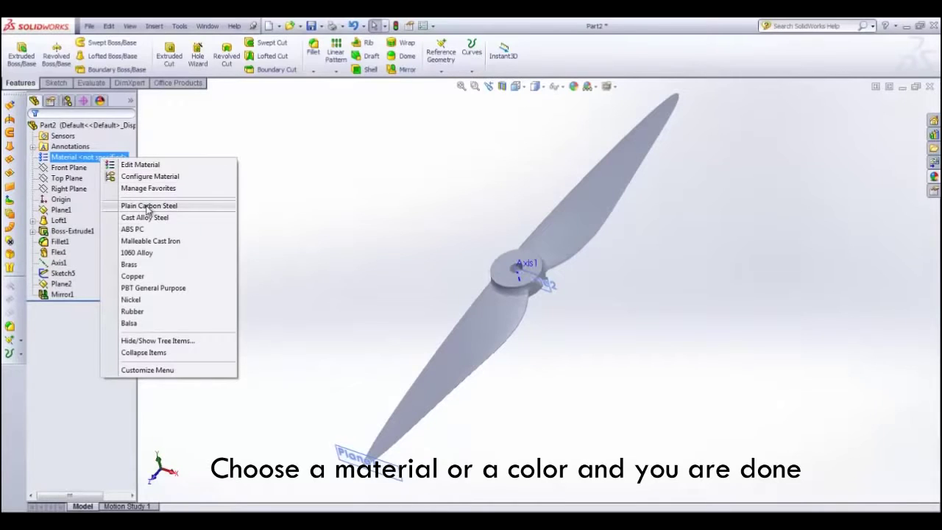
pyautogui.click(131, 323)
pyautogui.moveTo(413, 427)
pyautogui.mouseDown(button='middle')
pyautogui.moveTo(400, 437)
pyautogui.moveTo(443, 411)
pyautogui.moveTo(489, 334)
pyautogui.moveTo(540, 352)
pyautogui.moveTo(536, 365)
pyautogui.mouseUp(button='middle')
pyautogui.scroll(3, 524, 298)
pyautogui.scroll(-3, 524, 298)
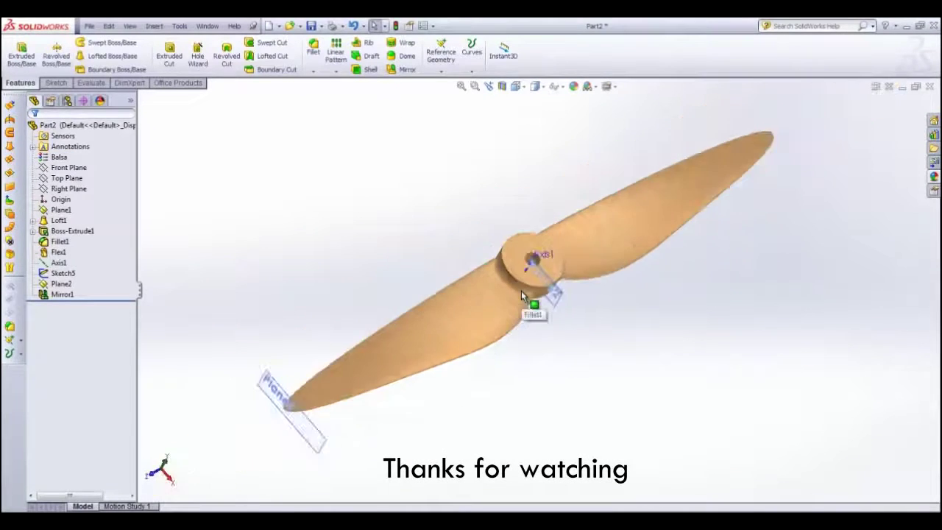